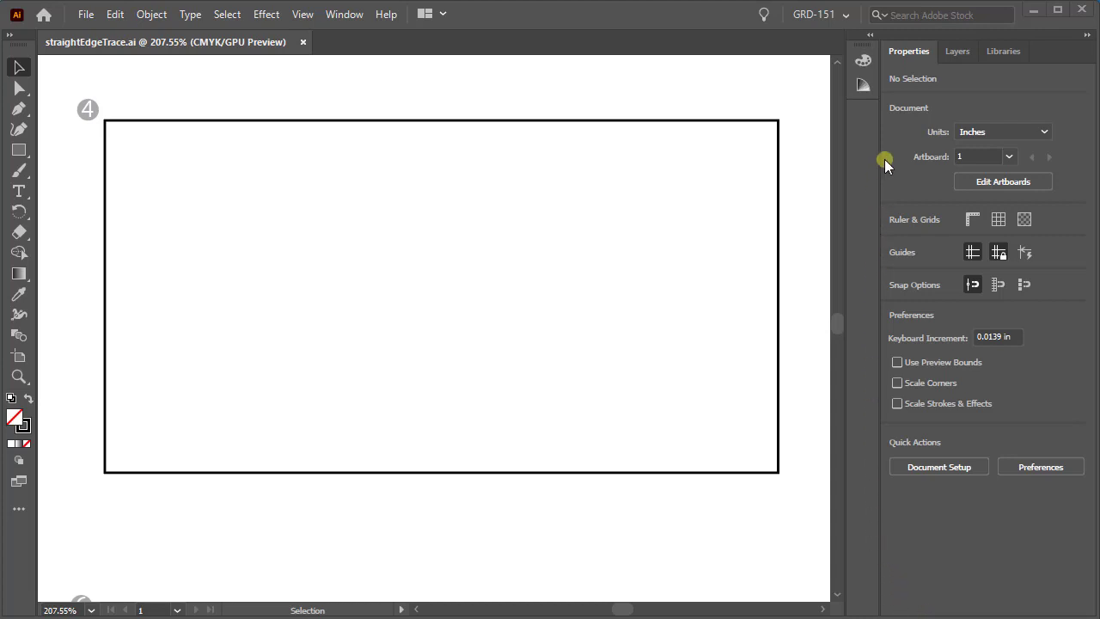
Hide Layer 1 and make Layer 2 visible, keeping Layer 2 locked as the tracing guide
click(957, 51)
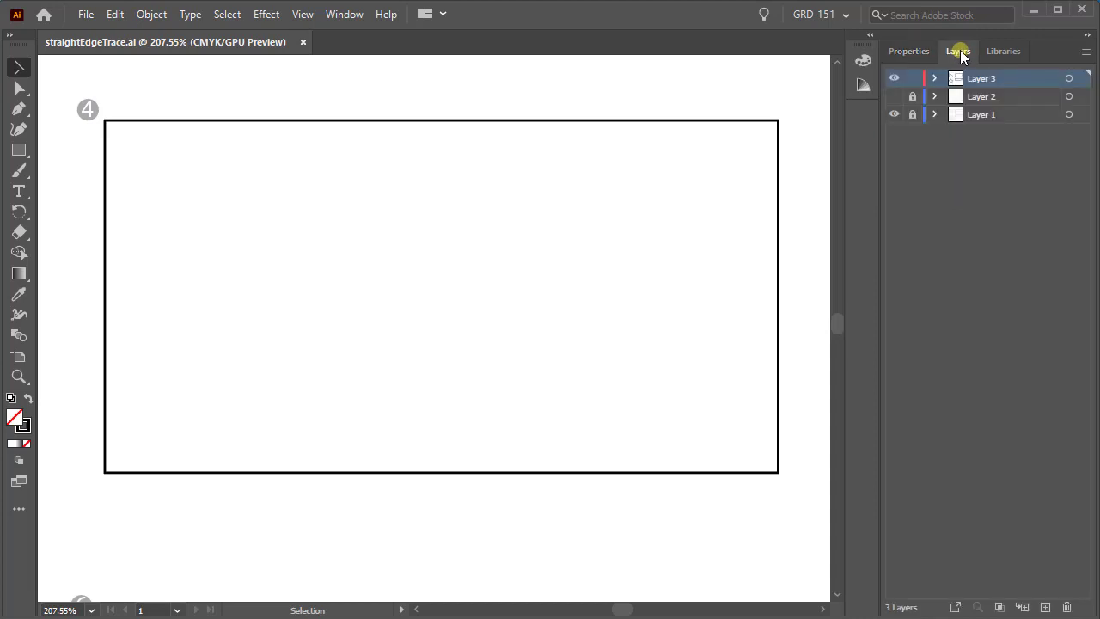
click(894, 115)
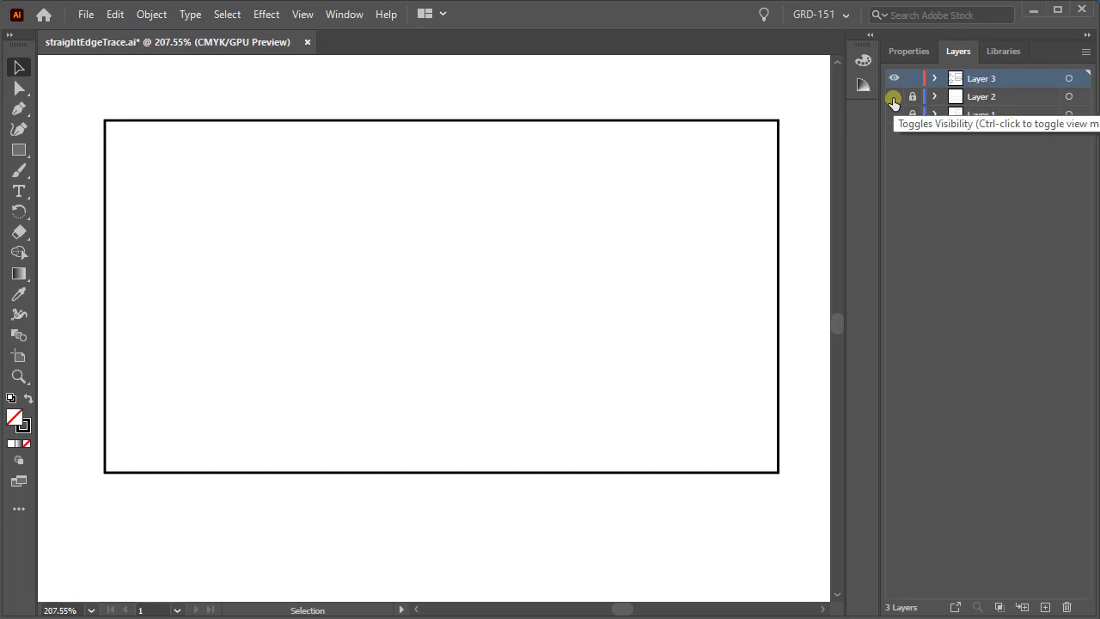
click(893, 98)
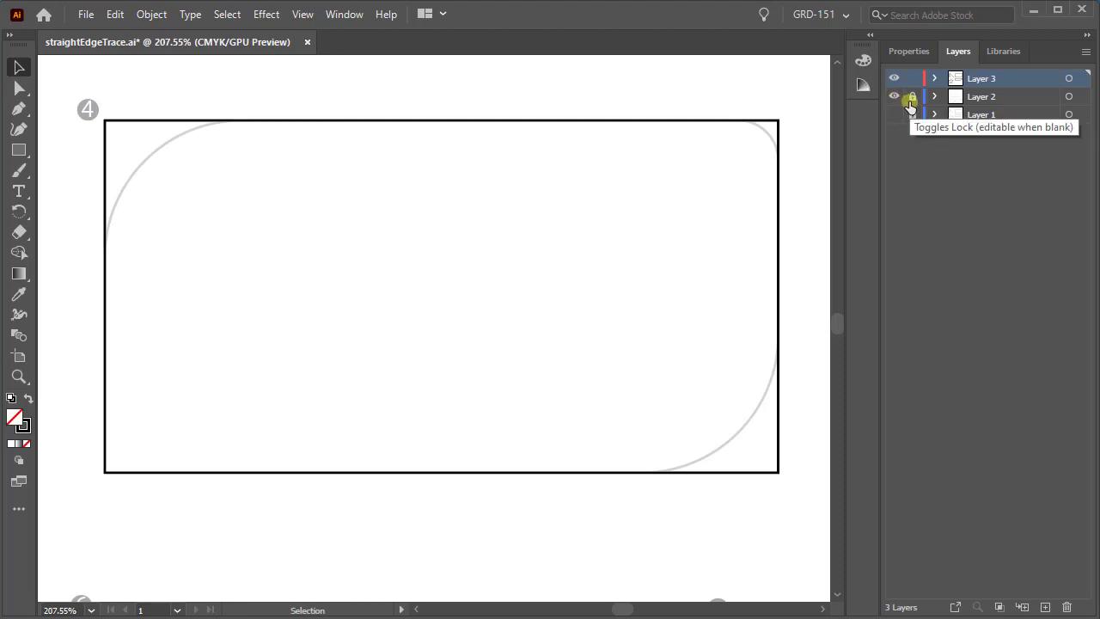
click(911, 99)
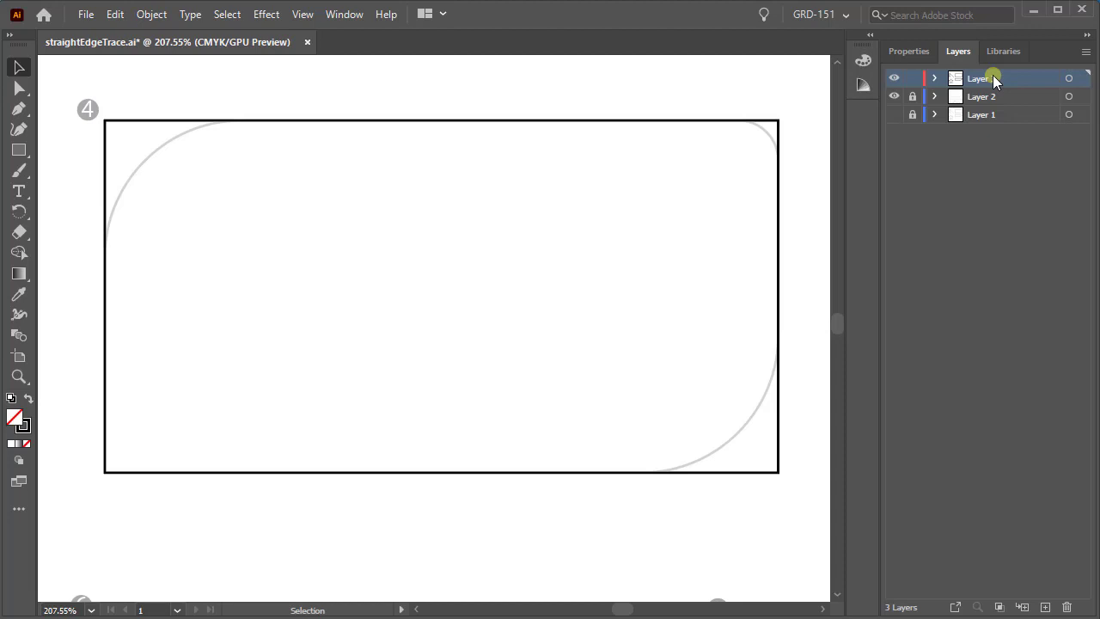
click(908, 53)
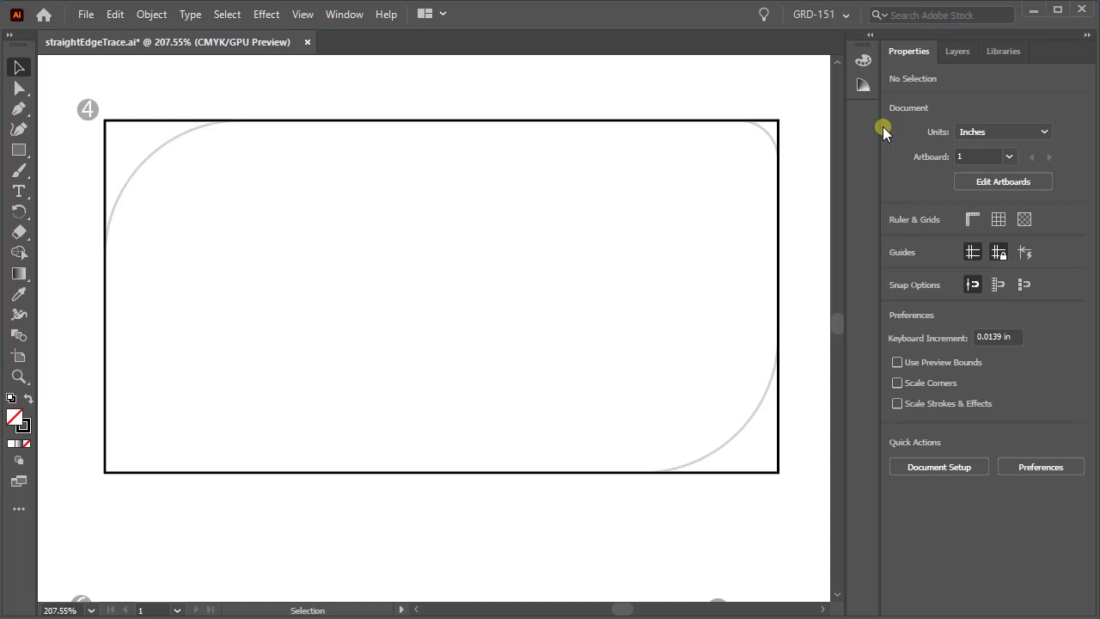
Select the rectangle of figure 4 and activate the Direct Selection tool to edit its corners
key(v)
click(412, 120)
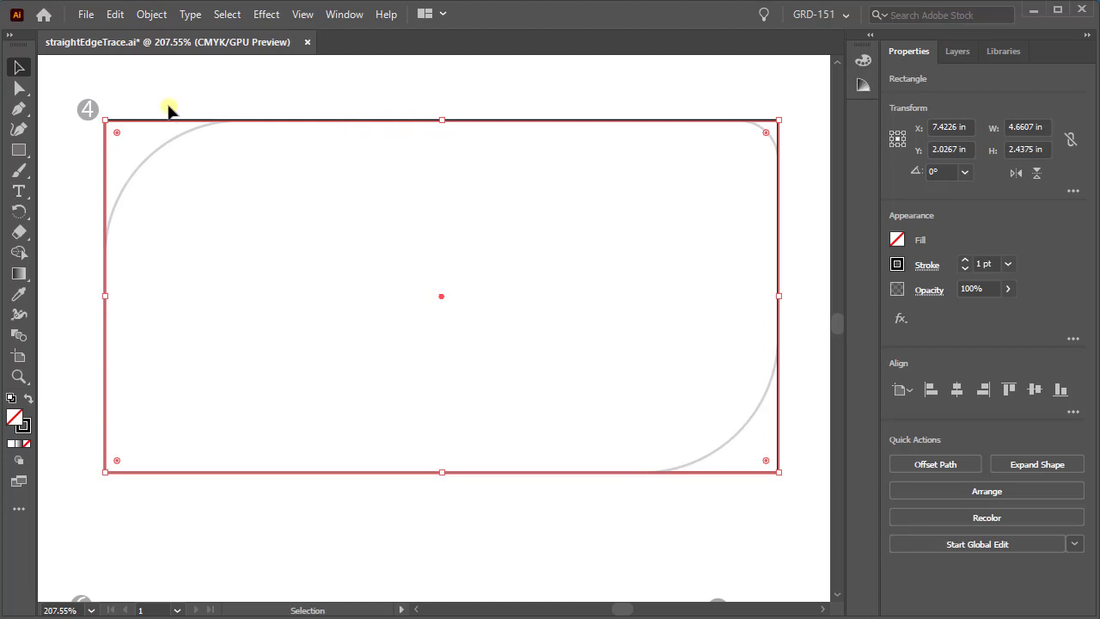
key(a)
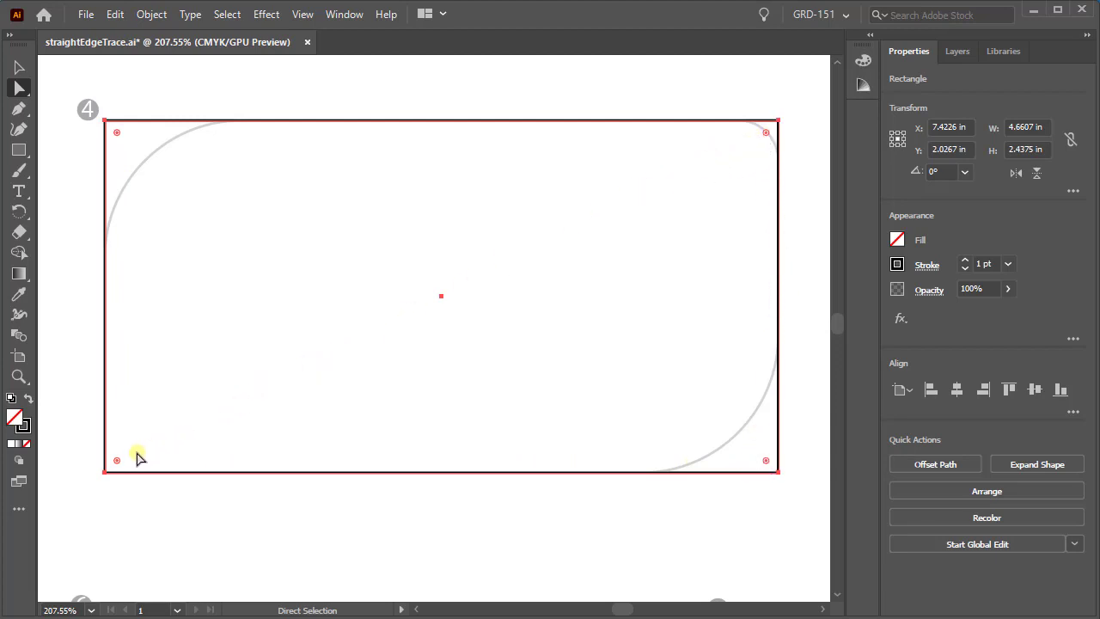
mouse_move(118, 462)
mouse_down()
mouse_move(310, 371)
mouse_move(337, 330)
mouse_move(281, 358)
mouse_move(326, 335)
mouse_move(312, 335)
mouse_up()
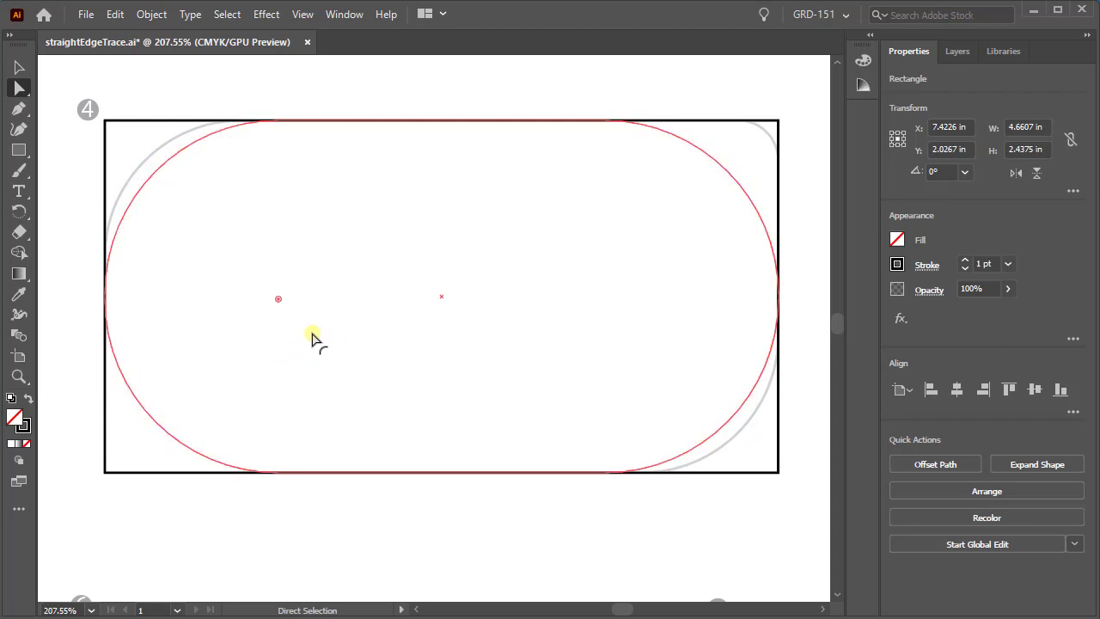
drag(312, 336, 137, 485)
key(ctrl+z)
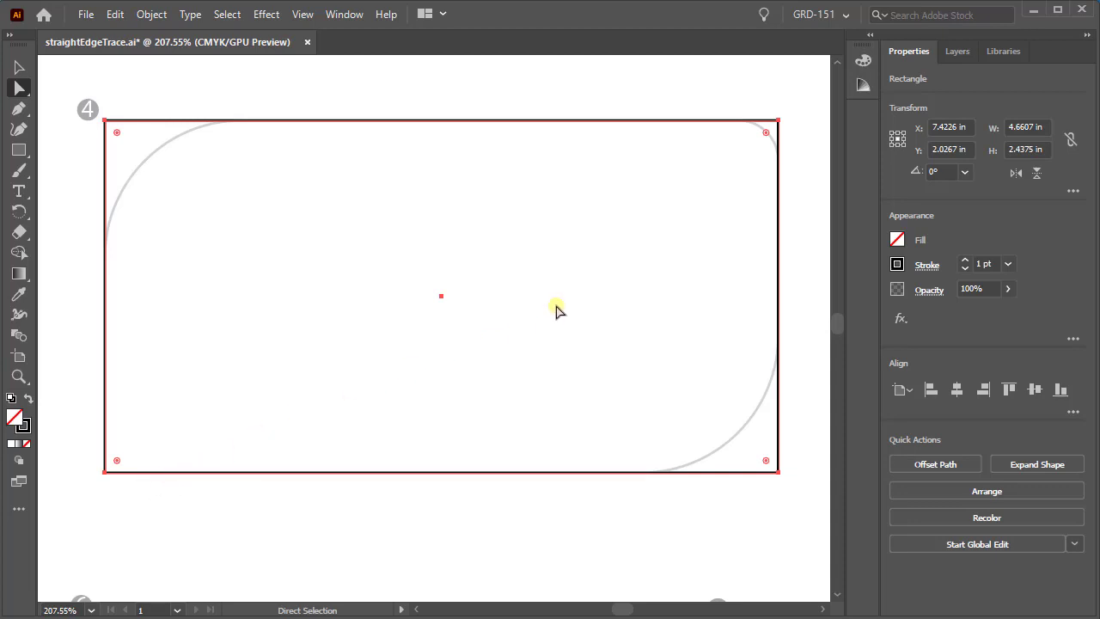
Round only the rectangle's upper-right corner to a radius of about 0.27 in, following the grey guide
click(778, 121)
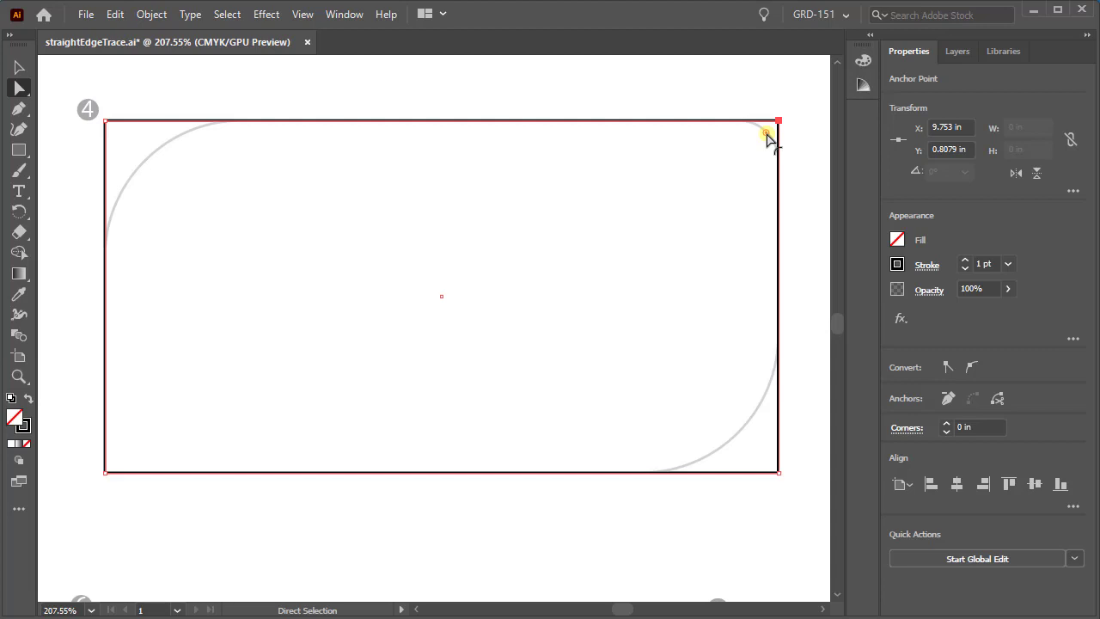
drag(766, 135, 736, 159)
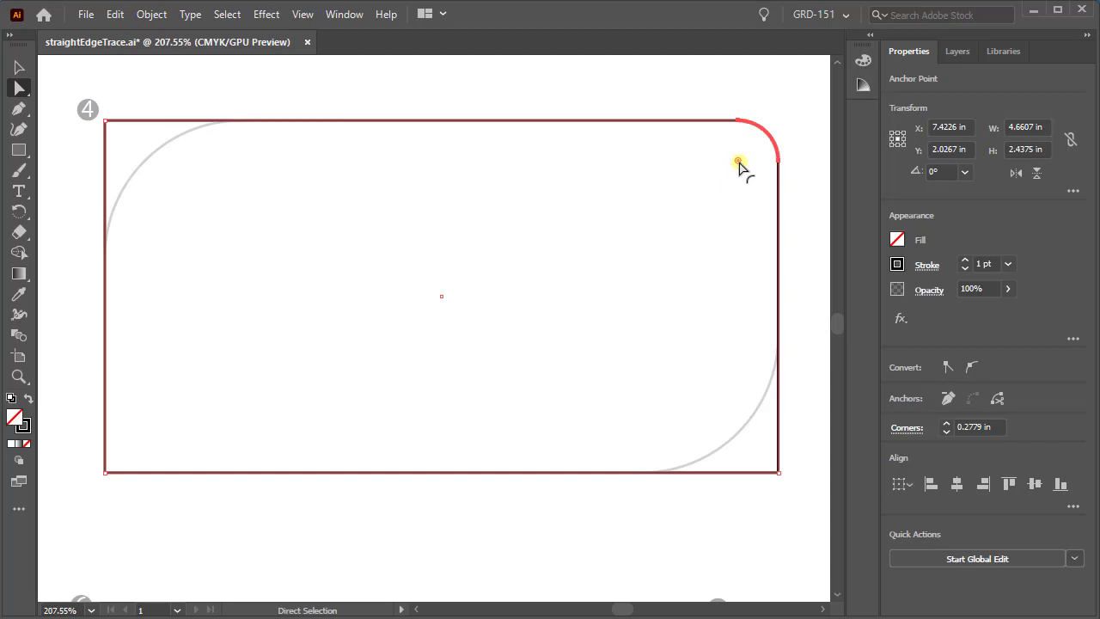
mouse_move(737, 163)
mouse_down()
mouse_move(758, 160)
mouse_move(737, 167)
mouse_up()
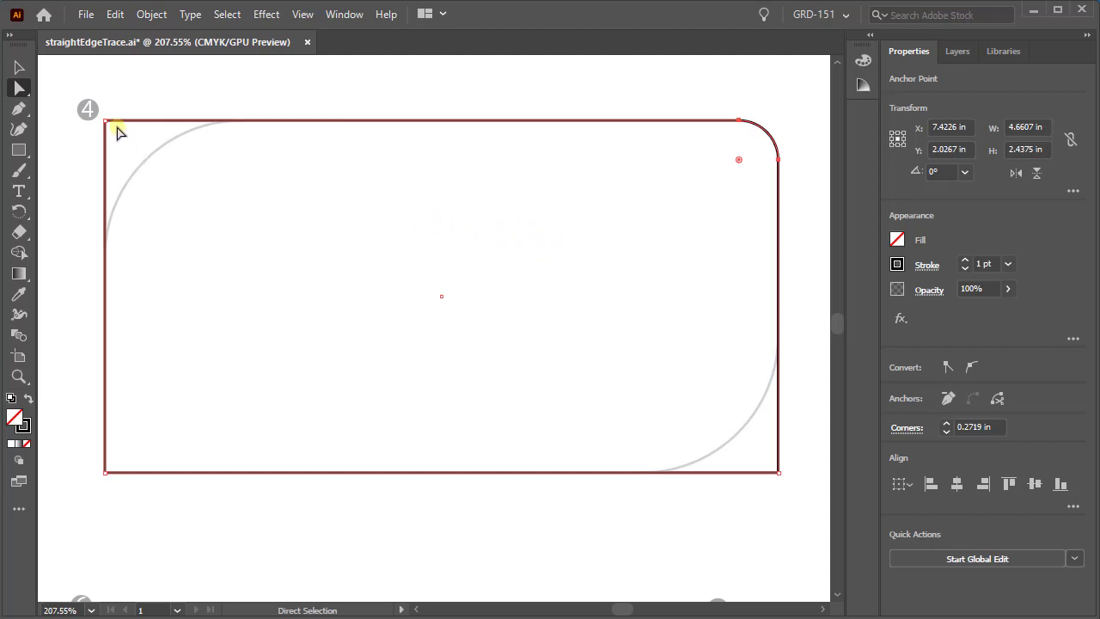
Round the rectangle's upper-left and lower-right corners together to a radius of about 0.95 in, and save the file
drag(100, 116, 114, 129)
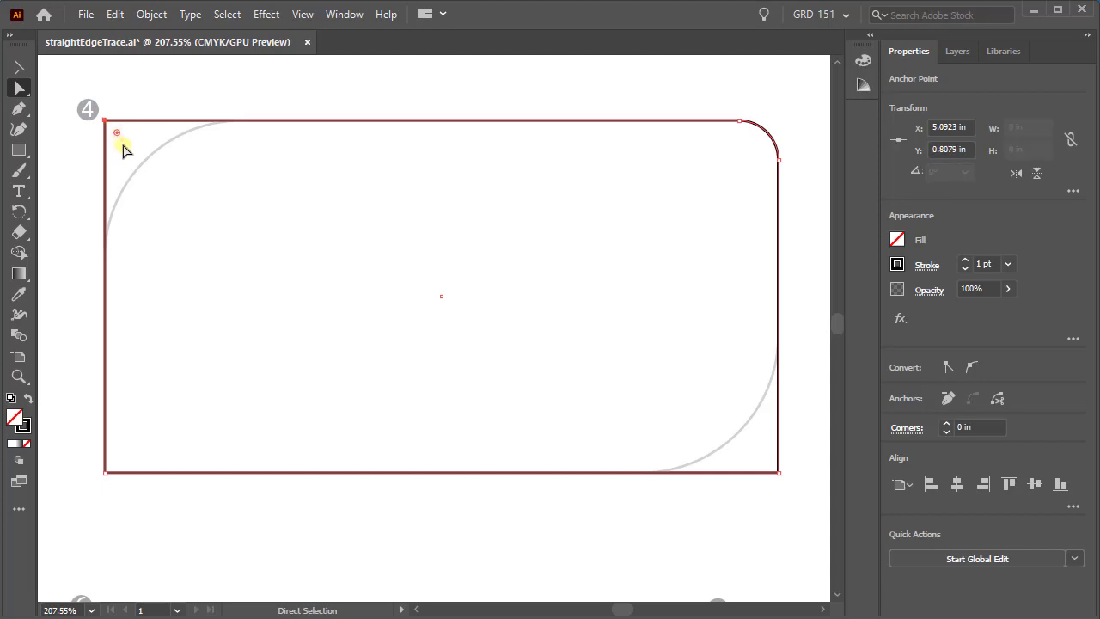
key(shift)
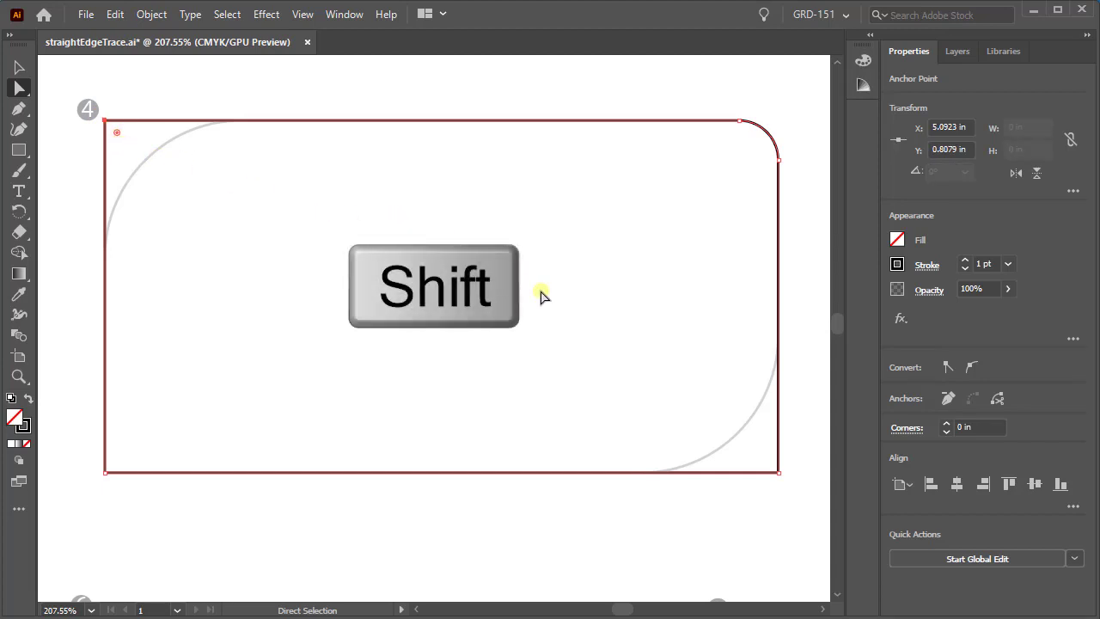
shift+click(778, 471)
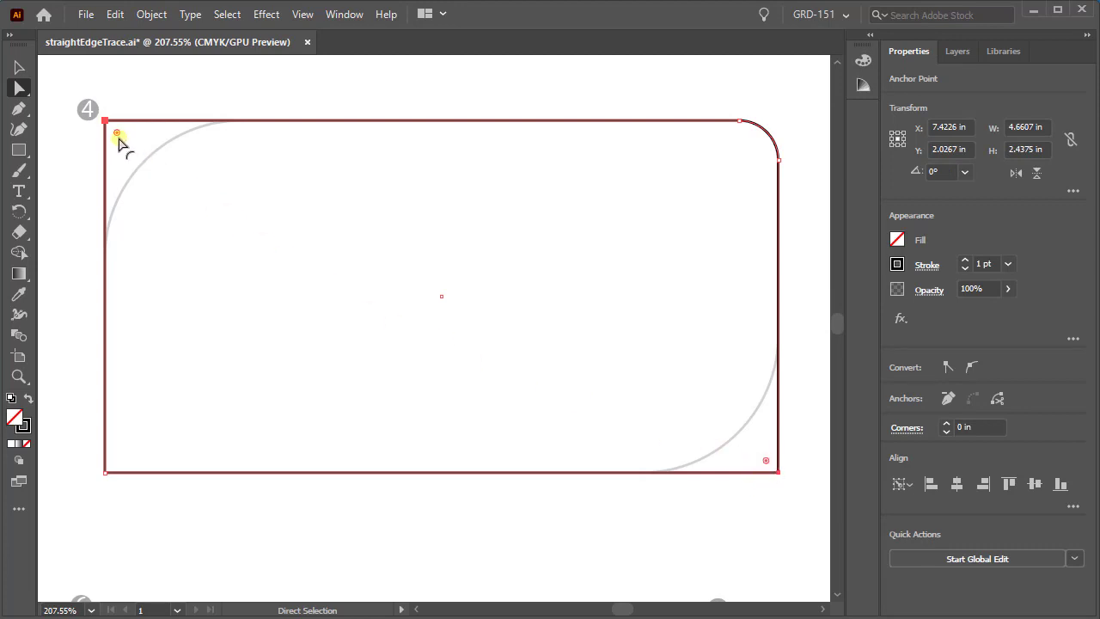
drag(117, 136, 236, 263)
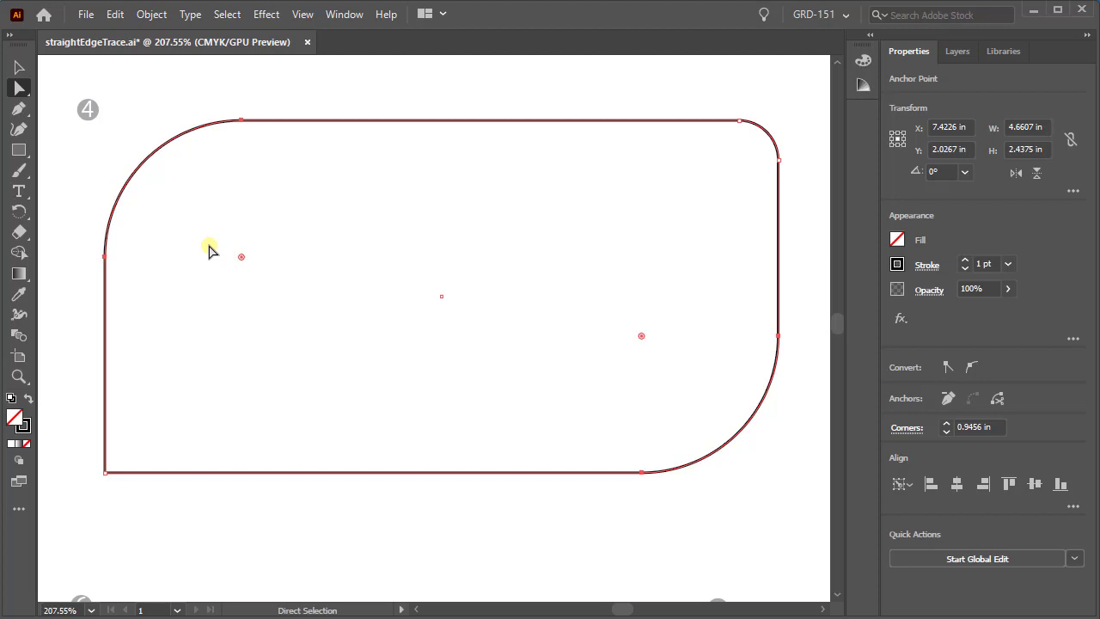
key(ctrl+s)
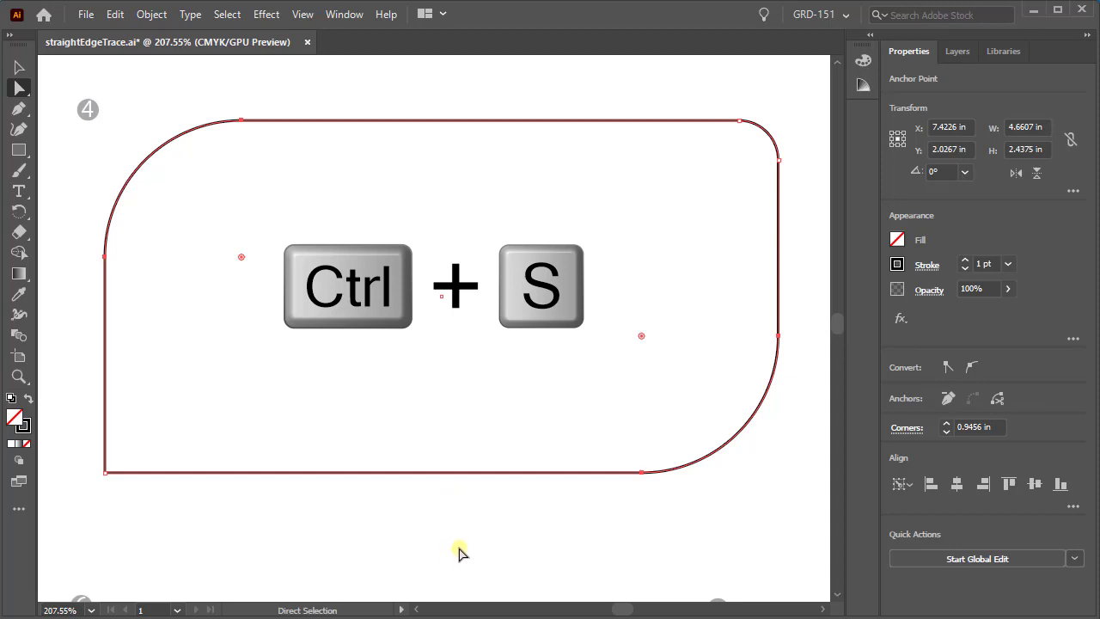
Copy the Y coordinate of the upper-left anchor point on the figure 6 outline
key(space)
mouse_move(456, 559)
mouse_down()
mouse_move(479, 369)
mouse_move(466, 115)
mouse_move(468, 129)
mouse_up()
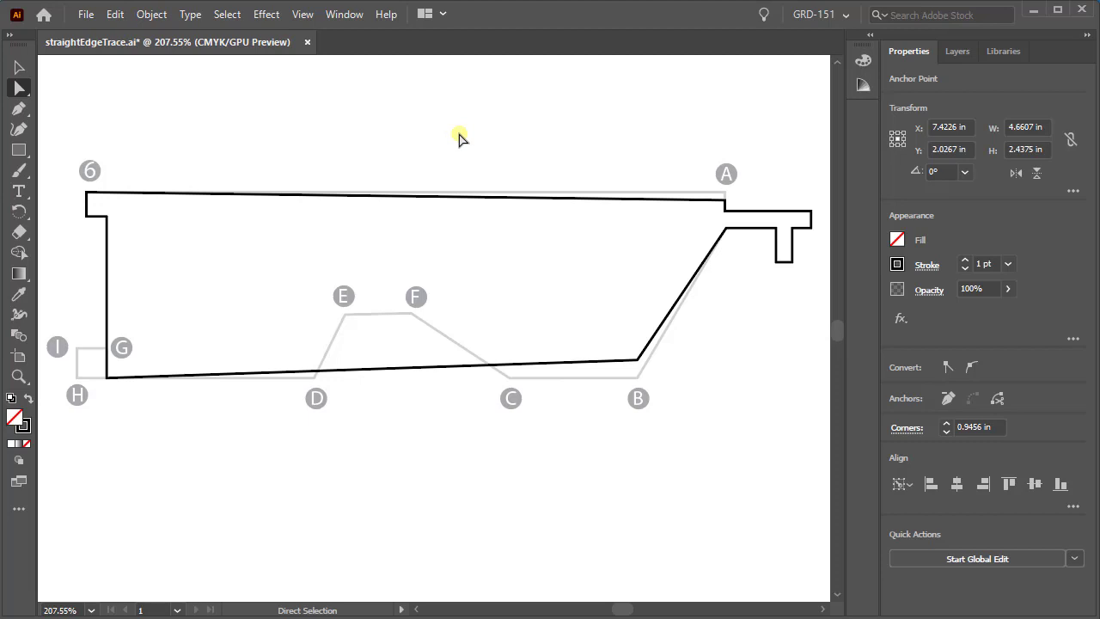
key(a)
click(89, 196)
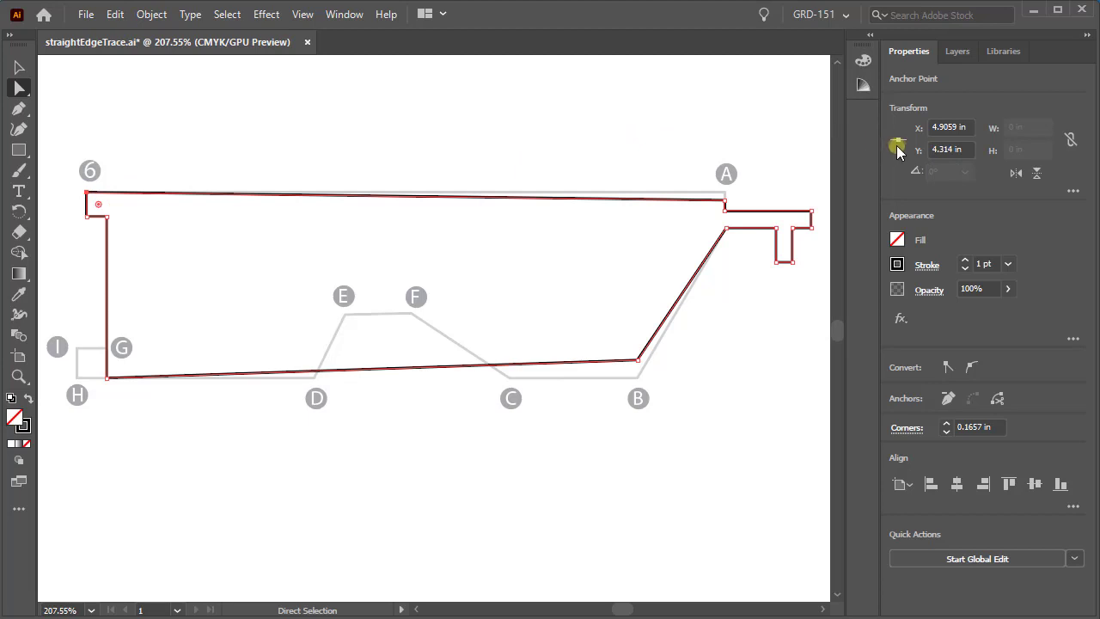
click(960, 150)
drag(960, 149, 923, 150)
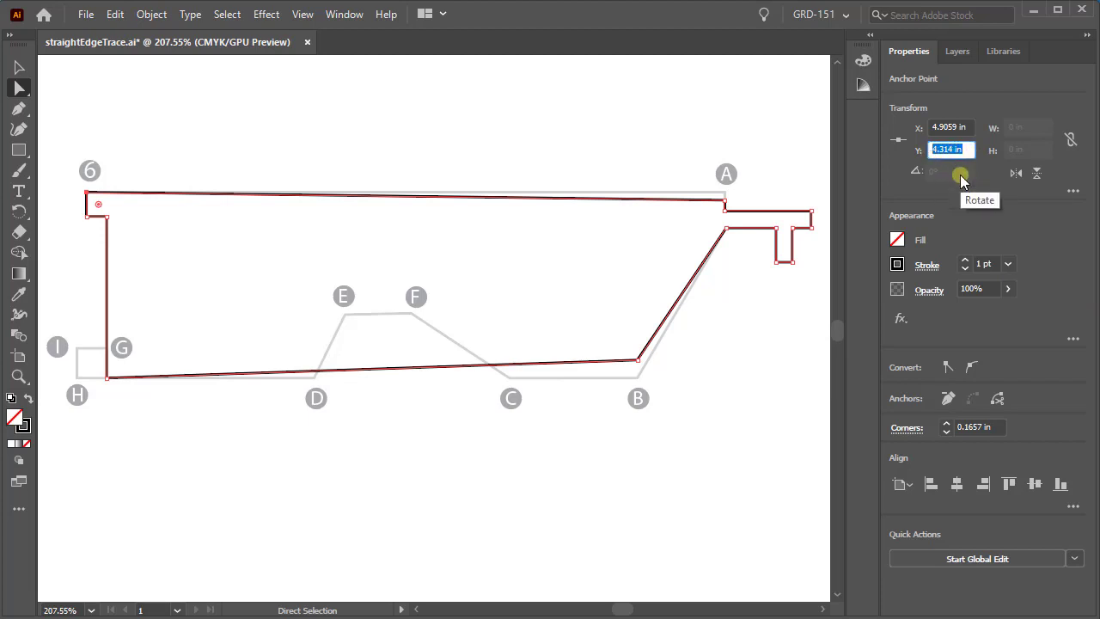
right_click(938, 150)
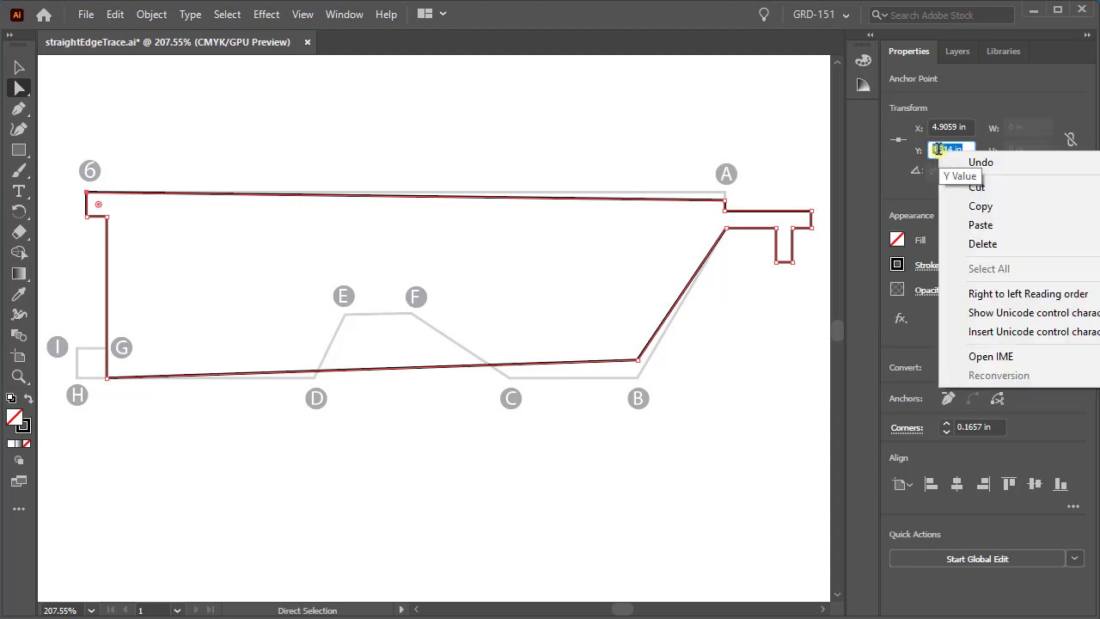
click(977, 207)
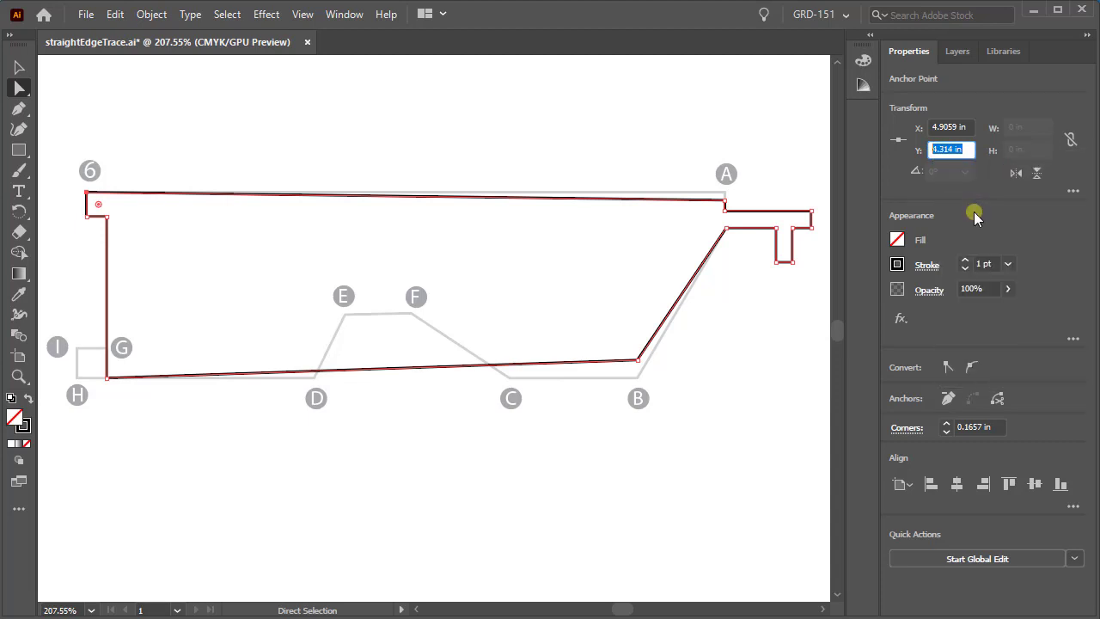
Level the outline's top edge by pasting 4.314 in as the Y coordinate of the anchor point at A
click(725, 206)
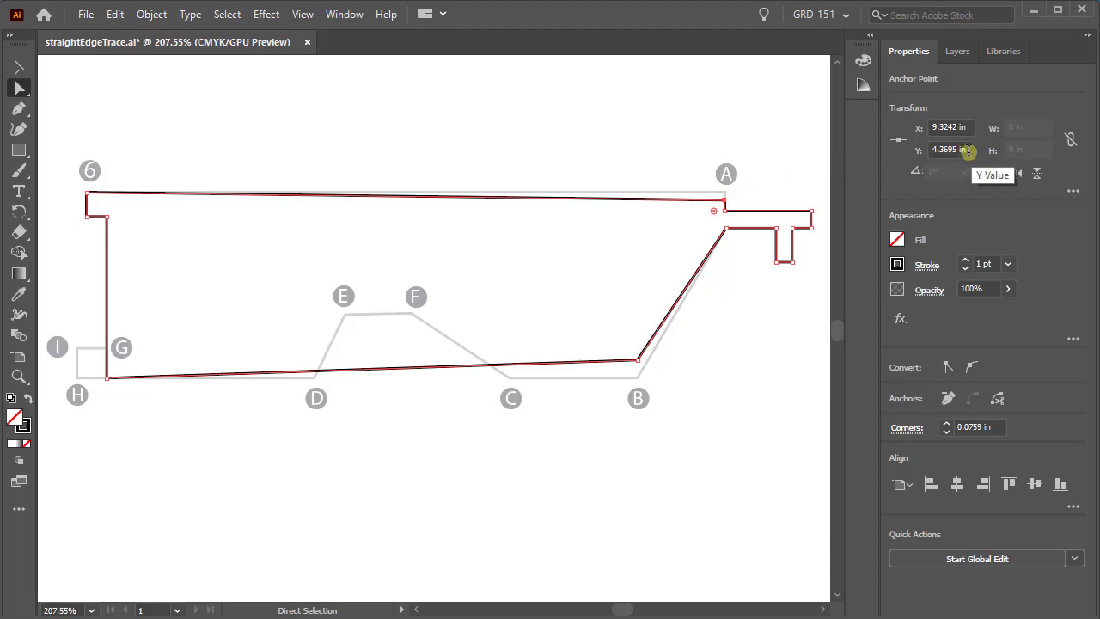
drag(969, 150, 930, 155)
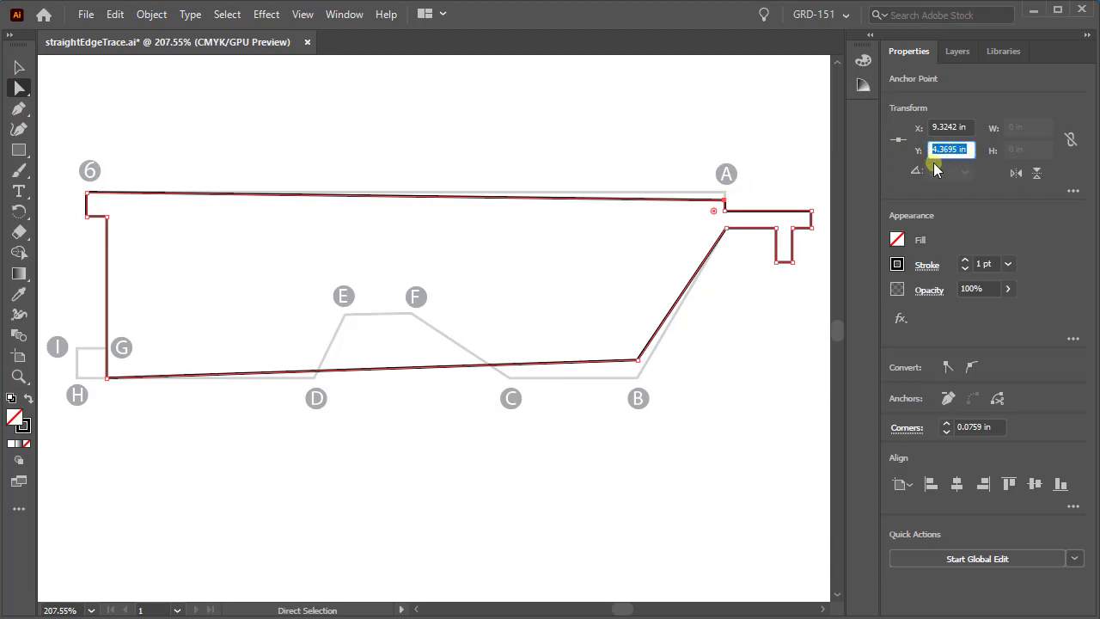
right_click(945, 152)
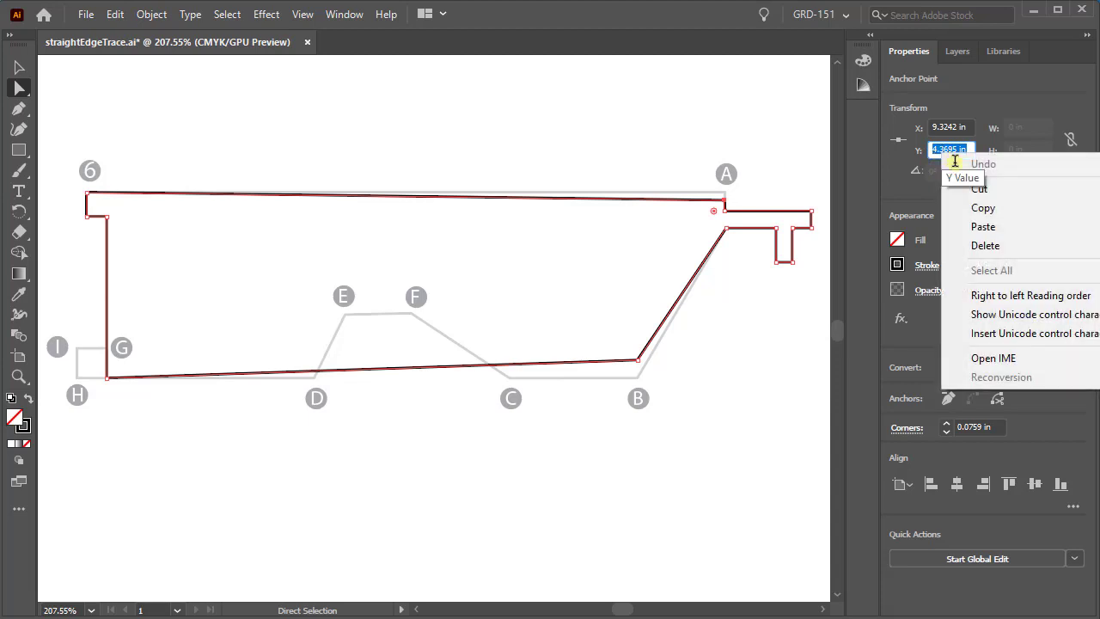
click(975, 228)
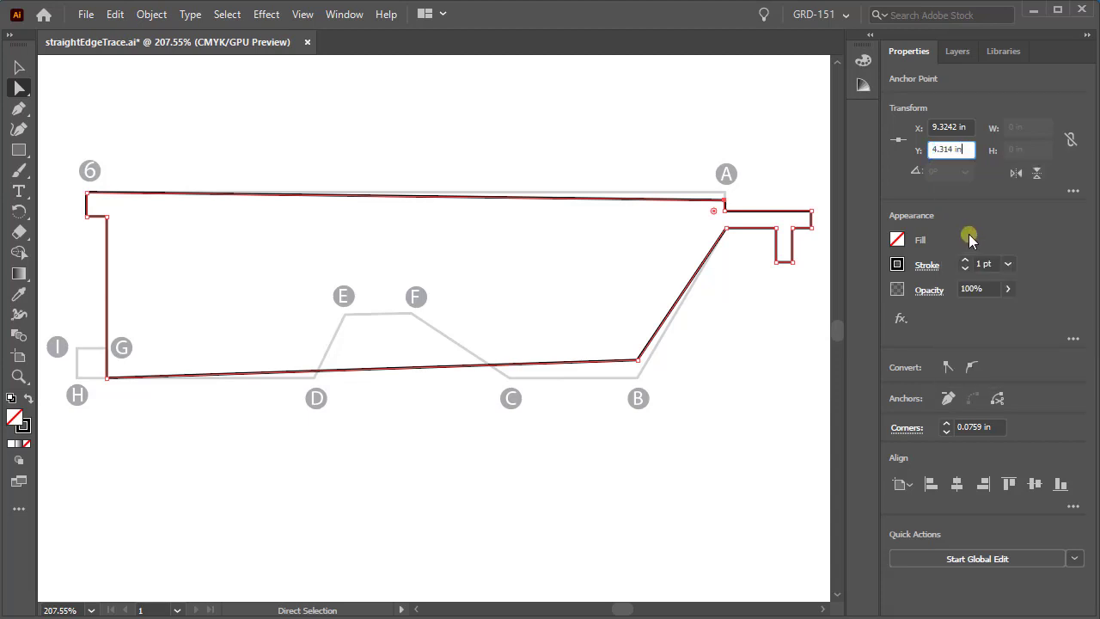
key(Return)
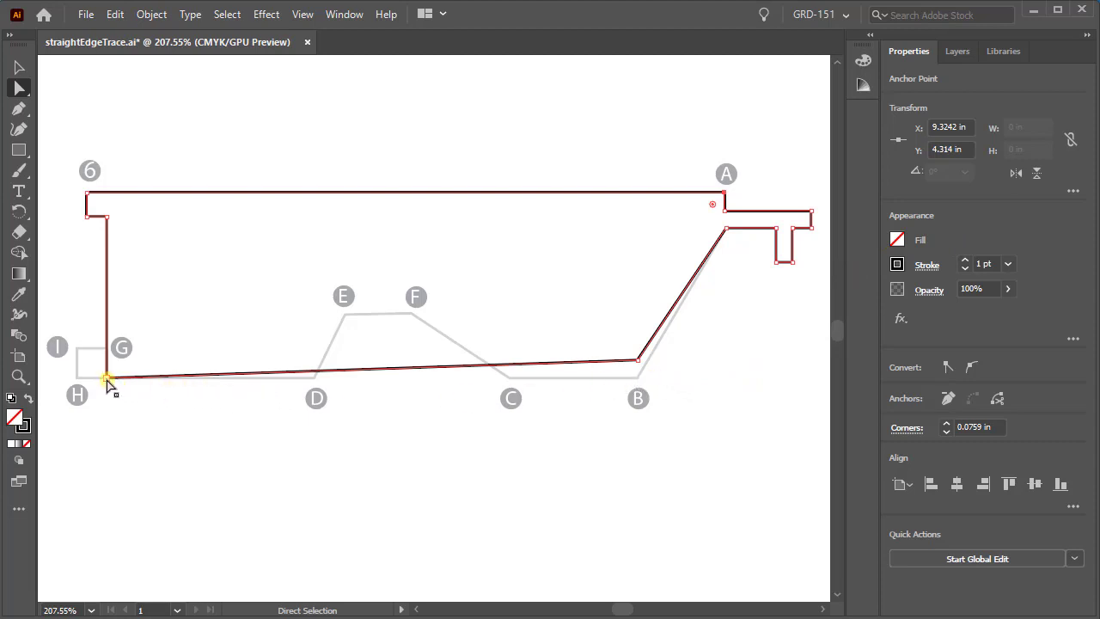
Copy the Y coordinate of the outline's lower-left anchor point, below label G
click(106, 378)
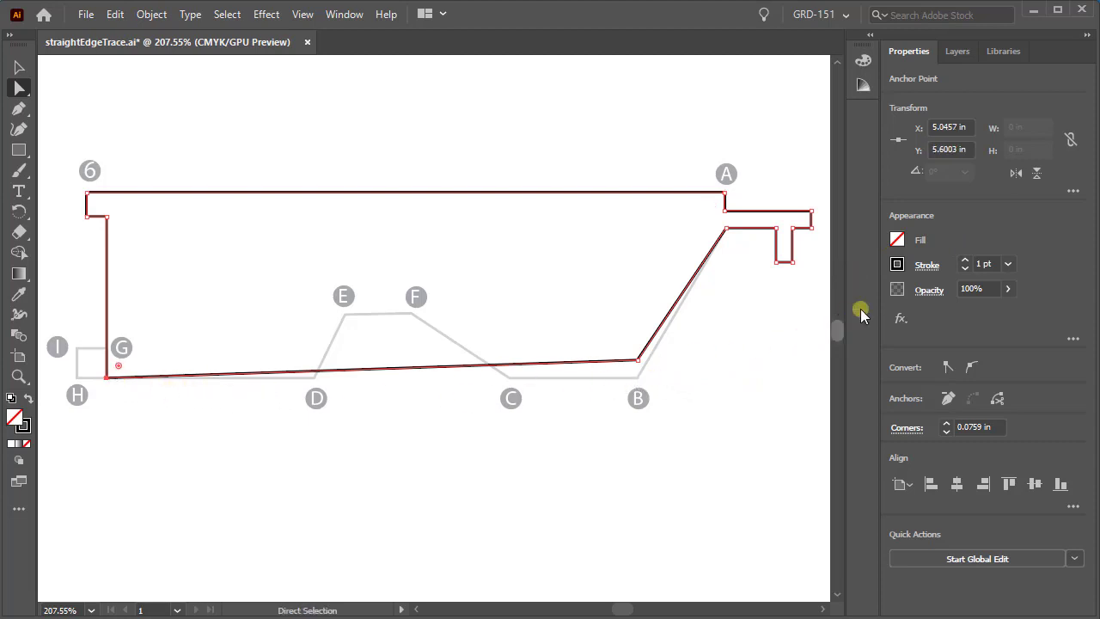
click(955, 151)
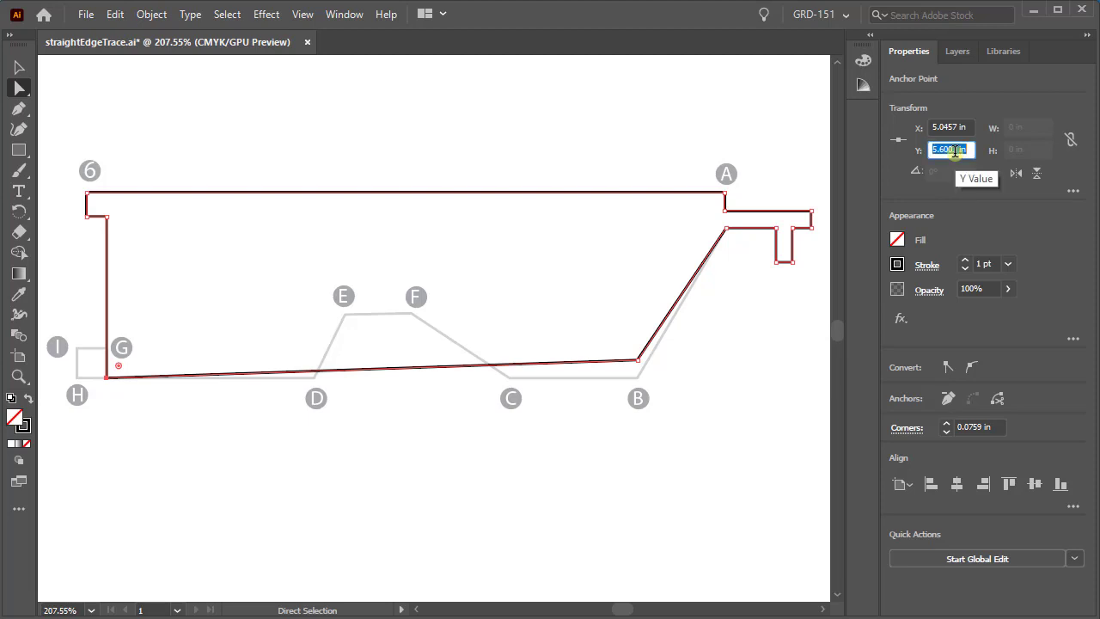
right_click(955, 151)
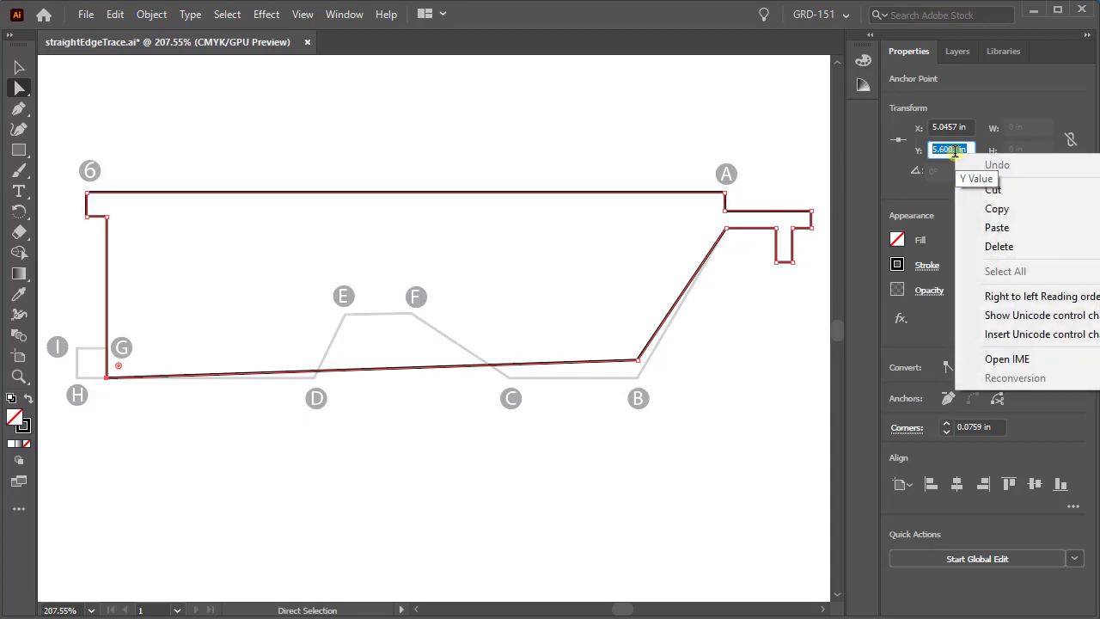
click(997, 209)
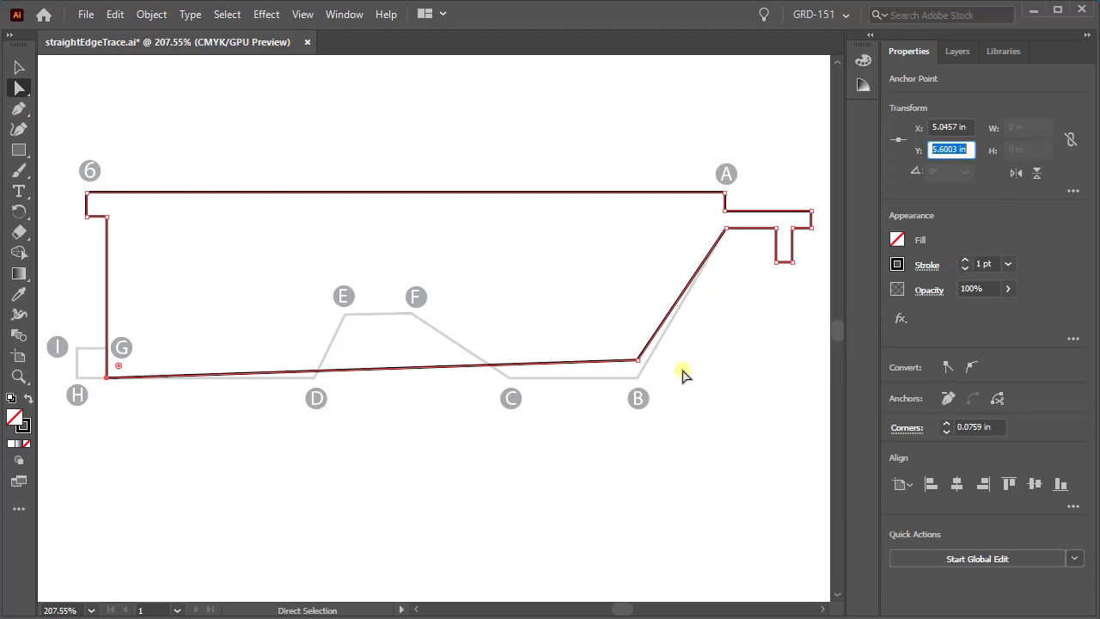
Level the outline's bottom edge by pasting 5.6003 in as the Y coordinate of the anchor point at B
click(638, 360)
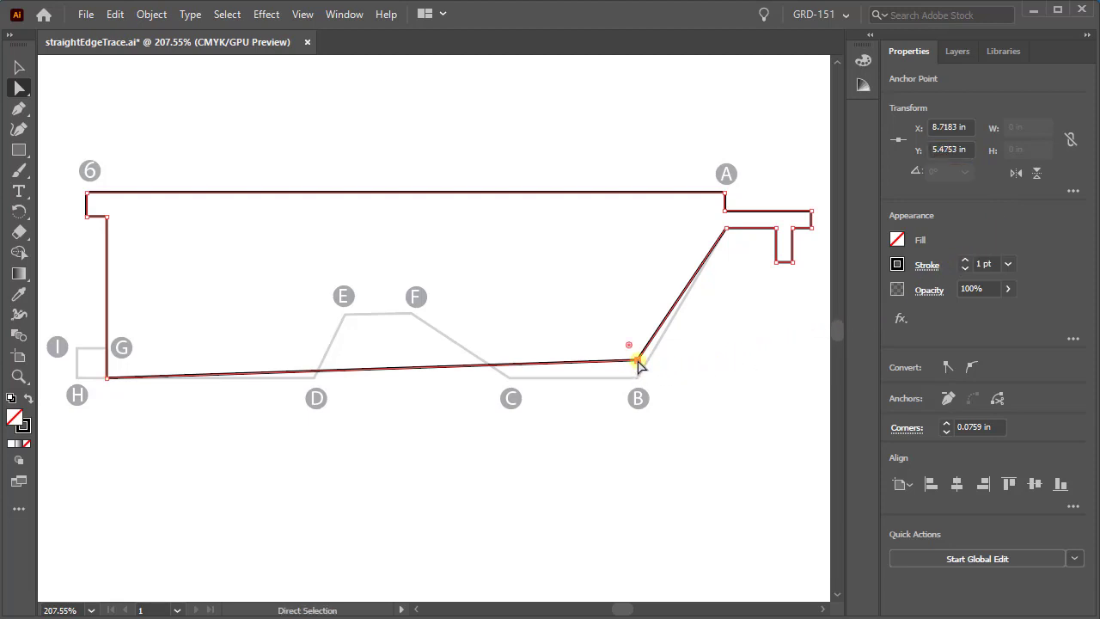
click(969, 149)
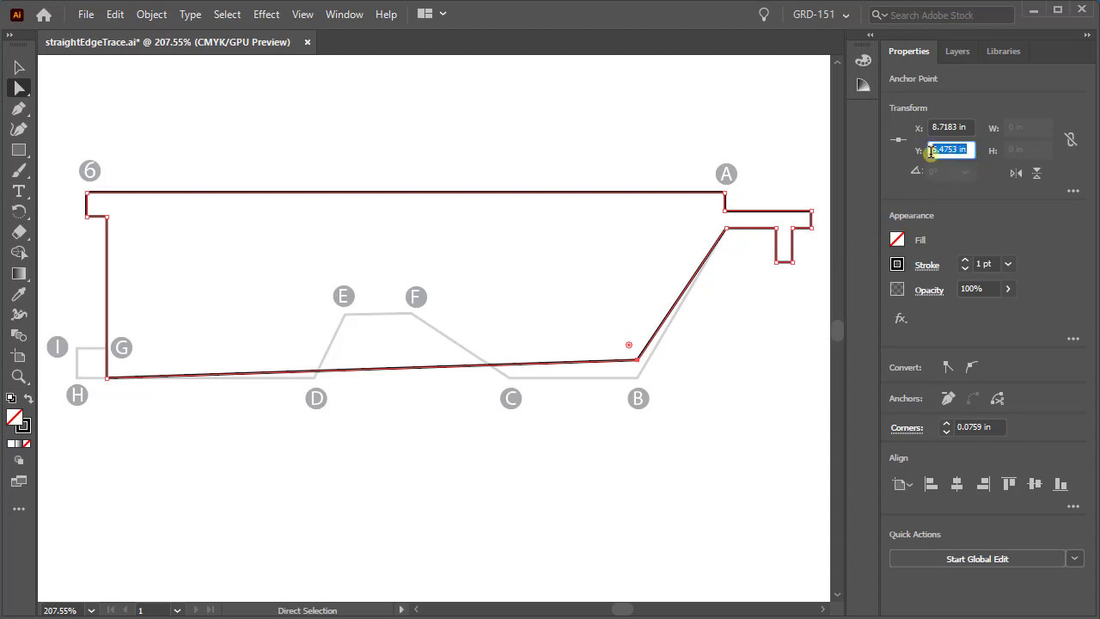
right_click(968, 151)
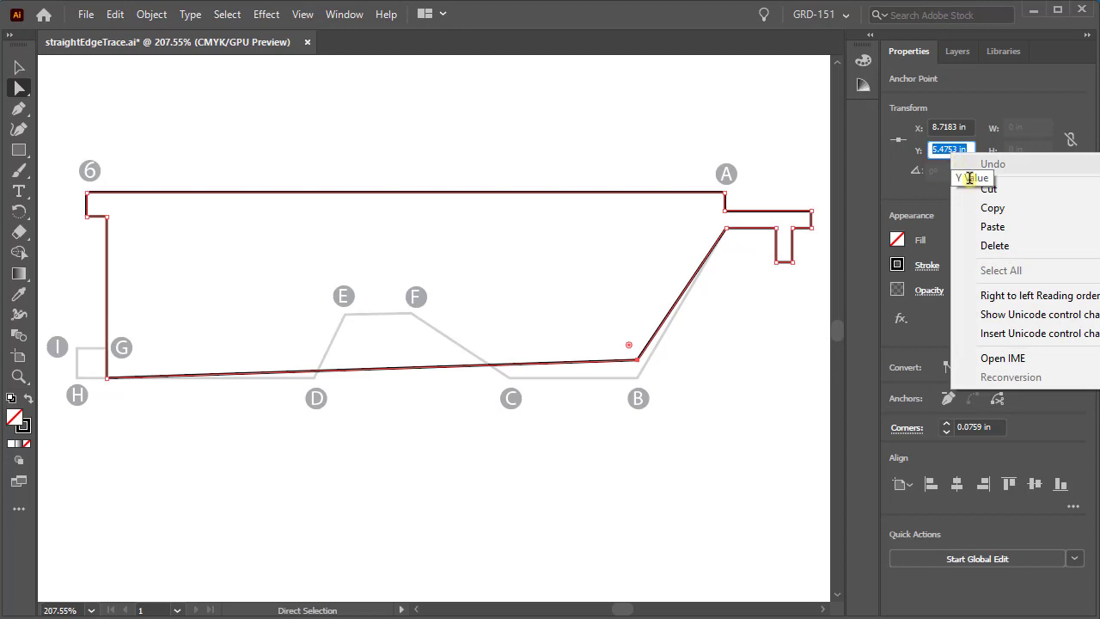
click(989, 226)
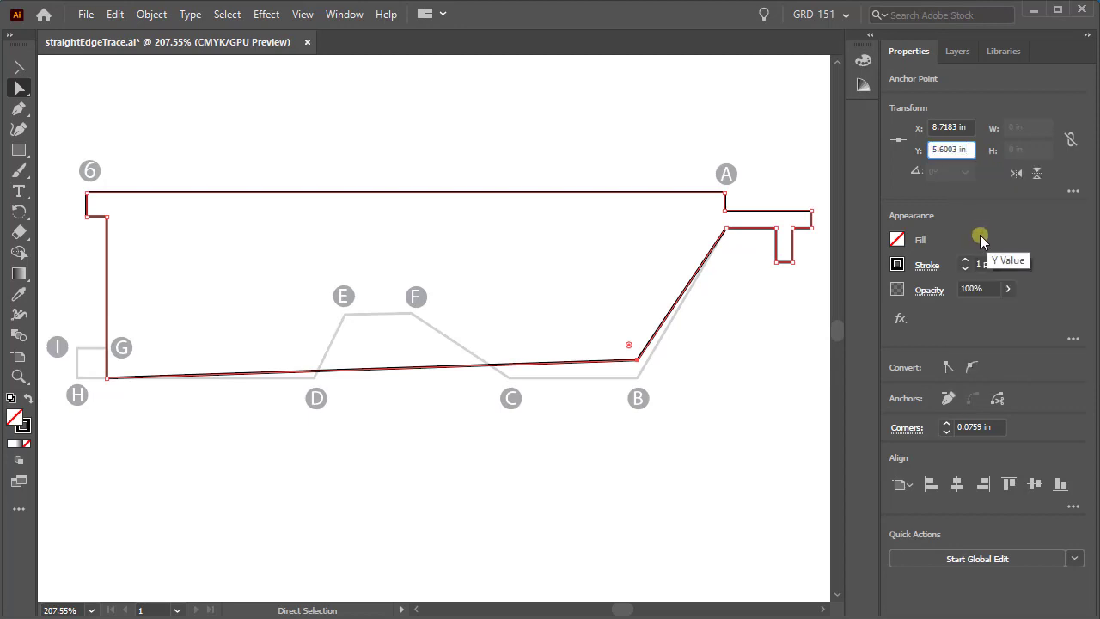
key(Return)
key(ctrl+s)
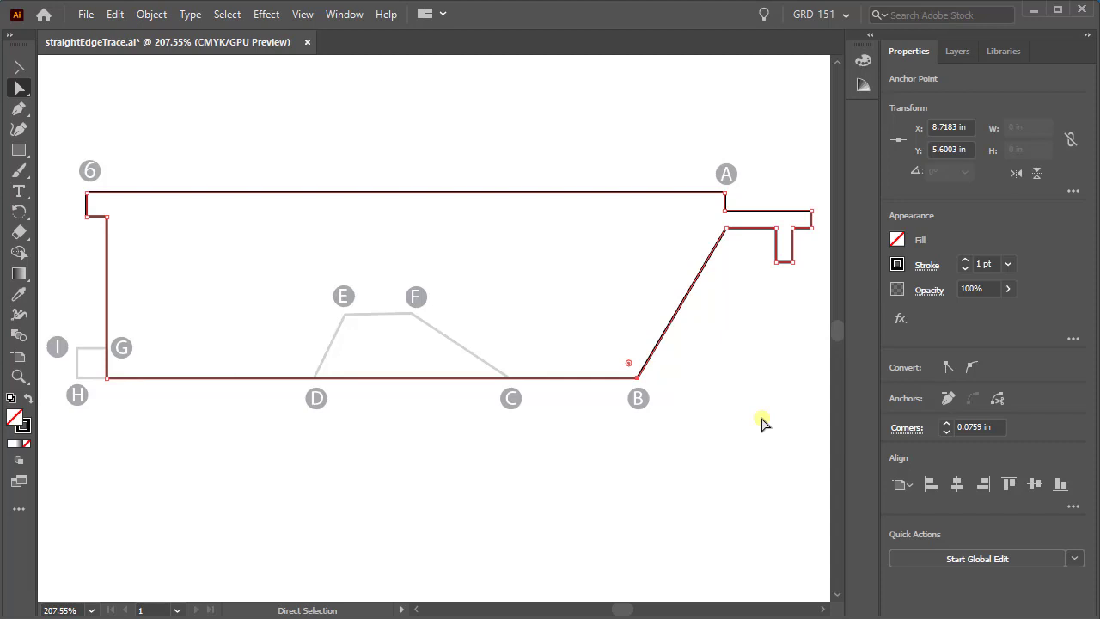
Add anchor points with the Pen tool on the outline's bottom edge at C and D, plus two more between them
key(a)
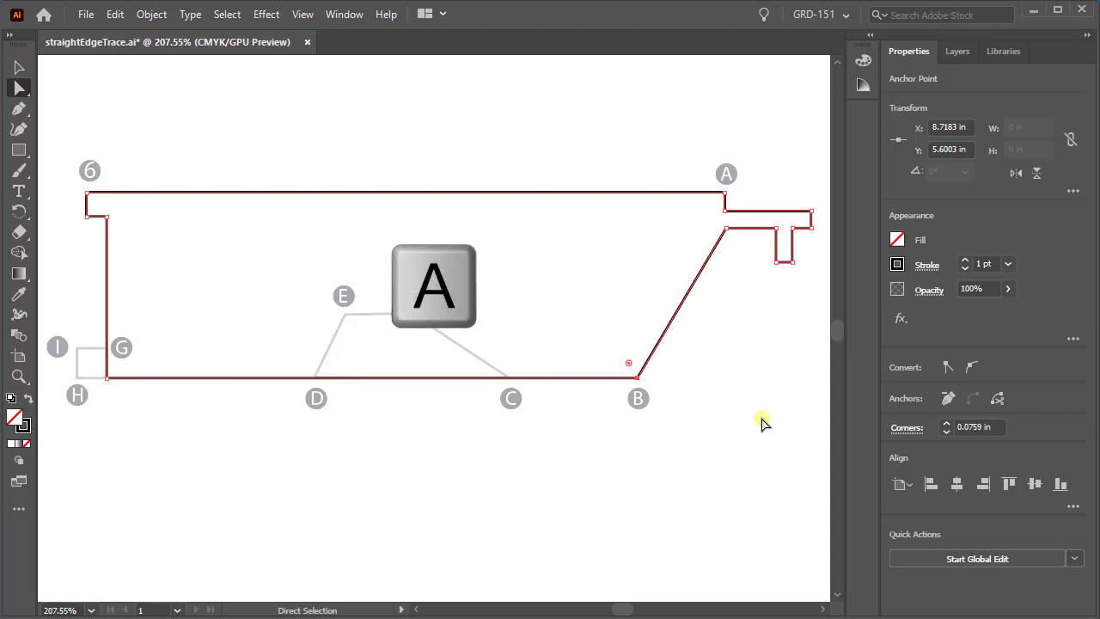
key(v)
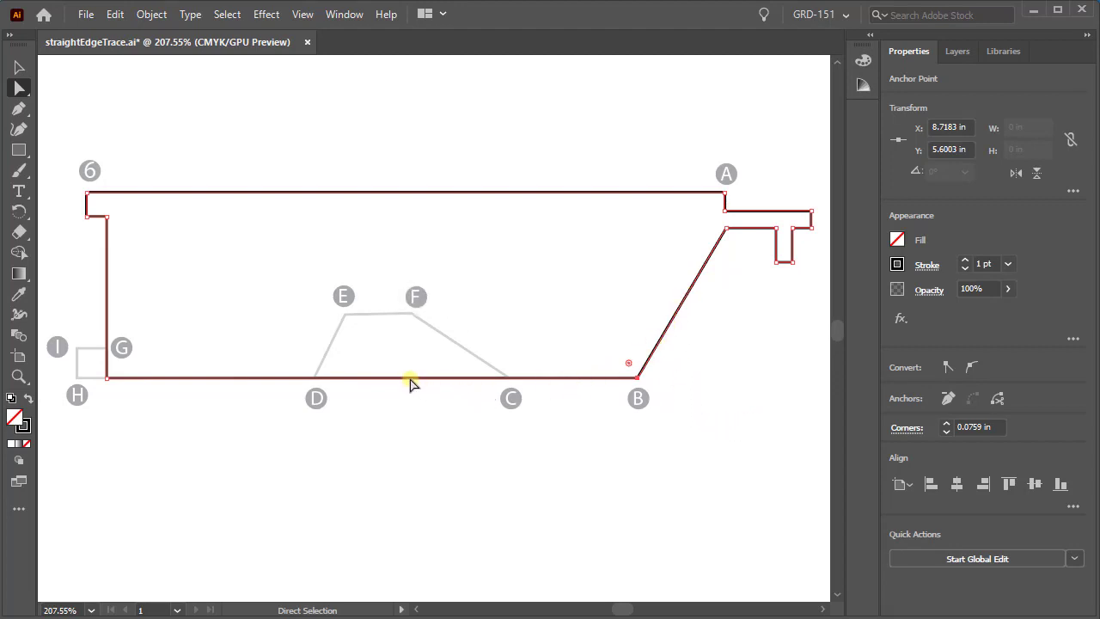
key(p)
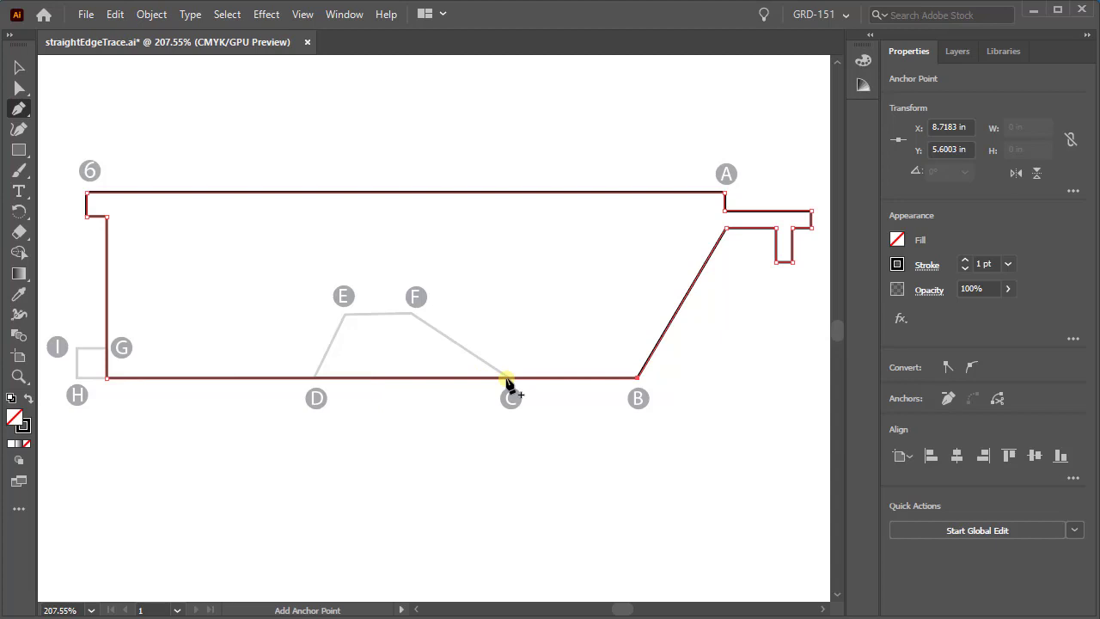
click(506, 379)
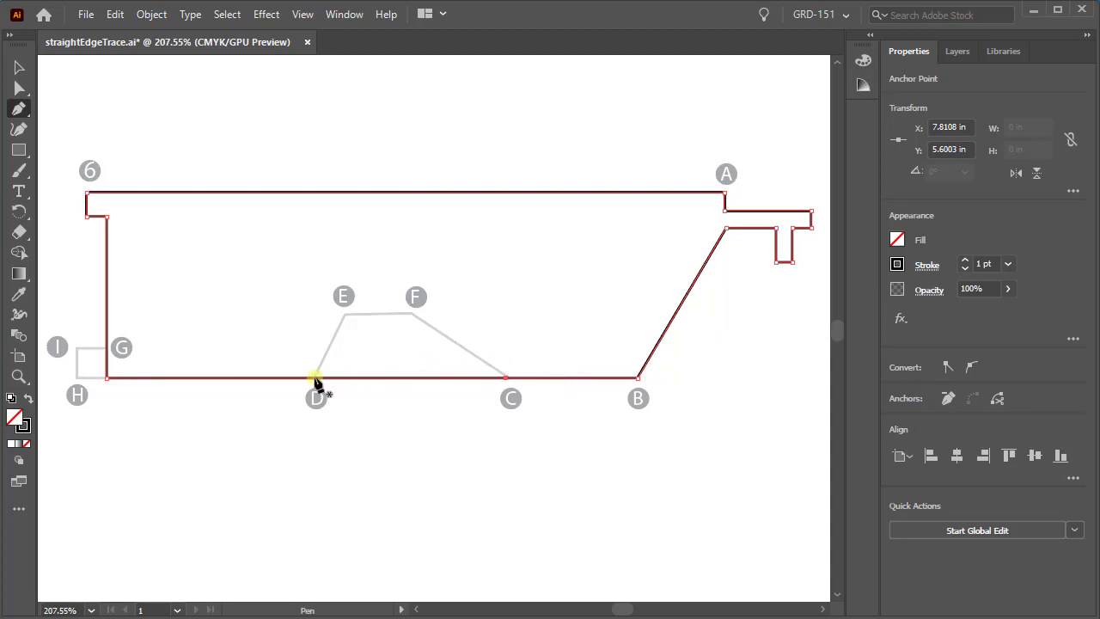
click(314, 378)
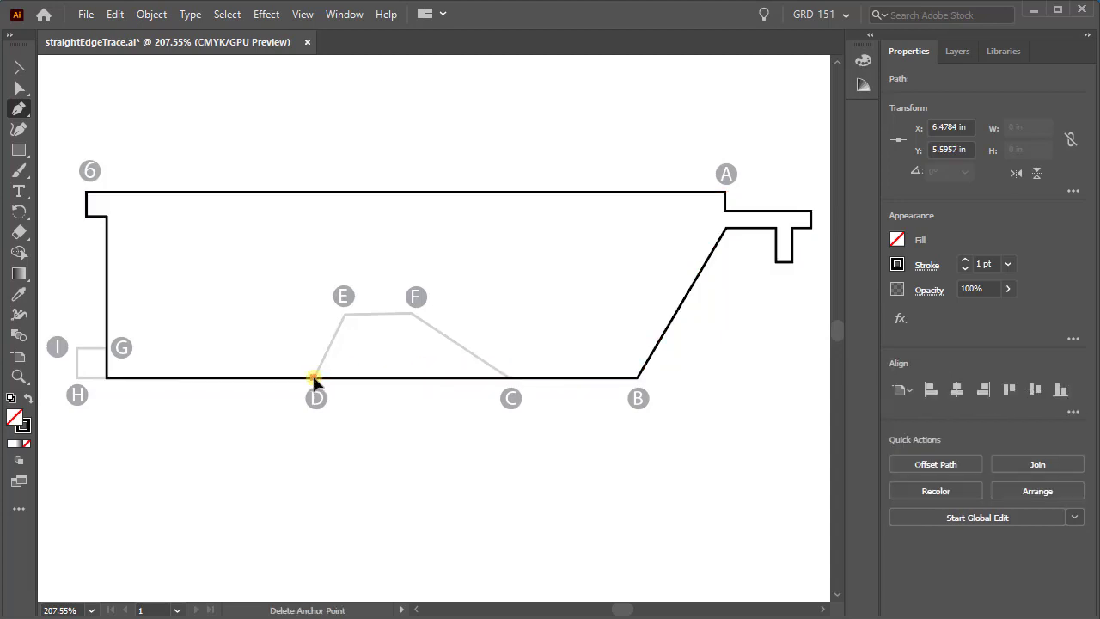
ctrl+click(314, 378)
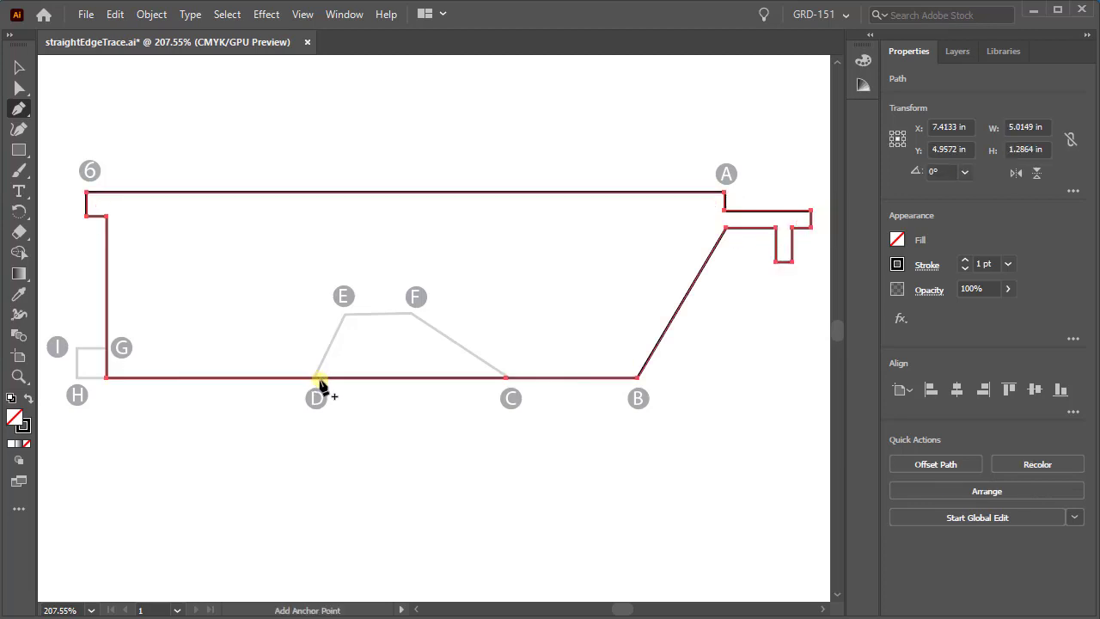
click(315, 379)
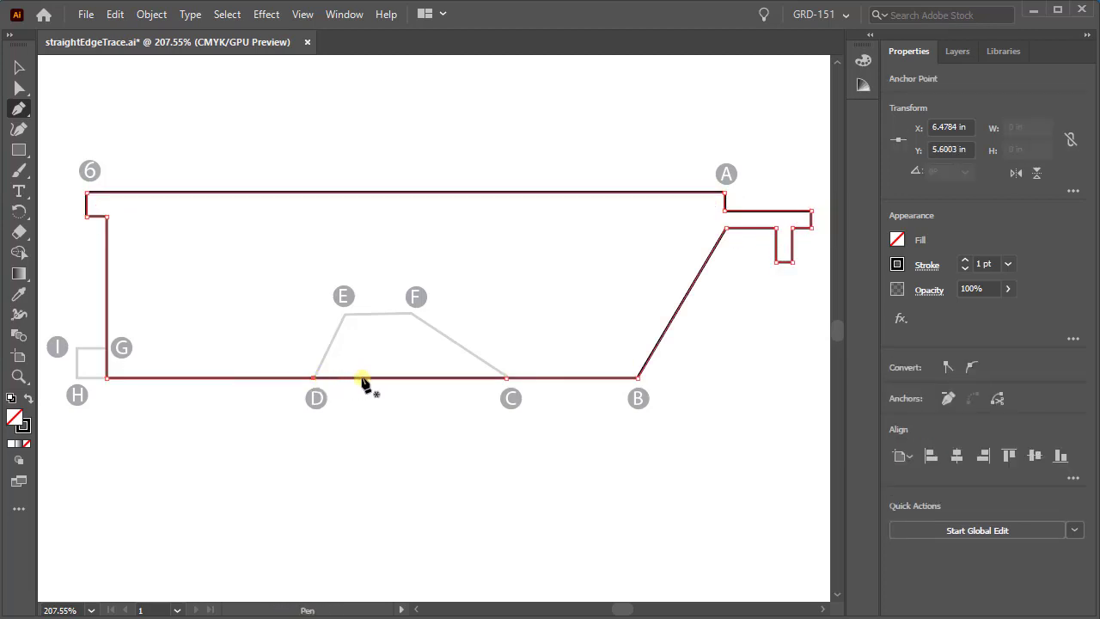
click(361, 378)
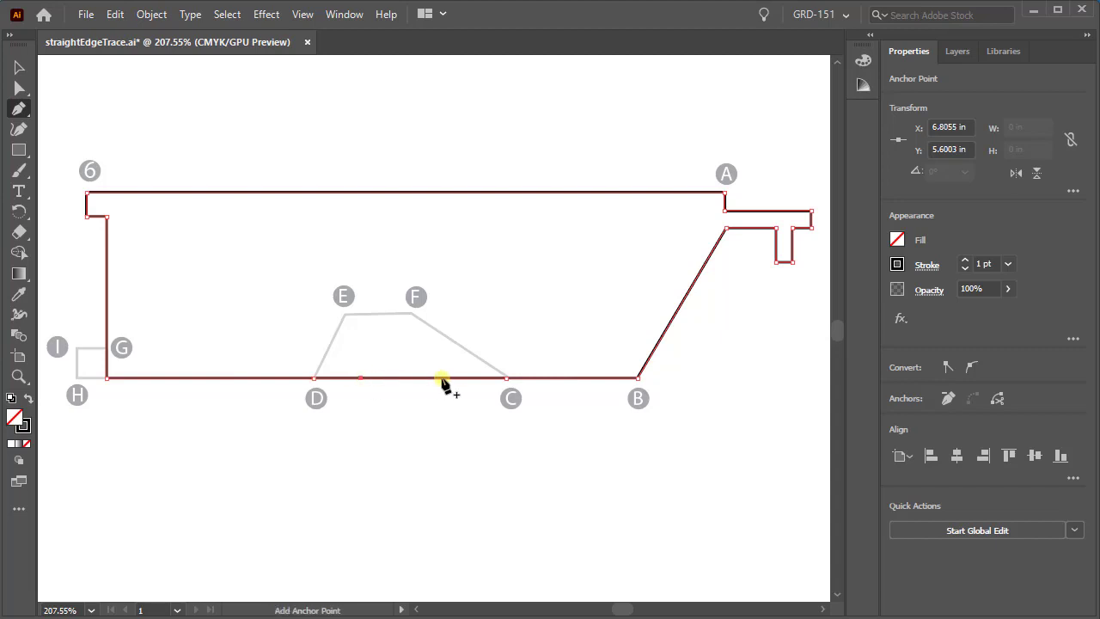
click(437, 379)
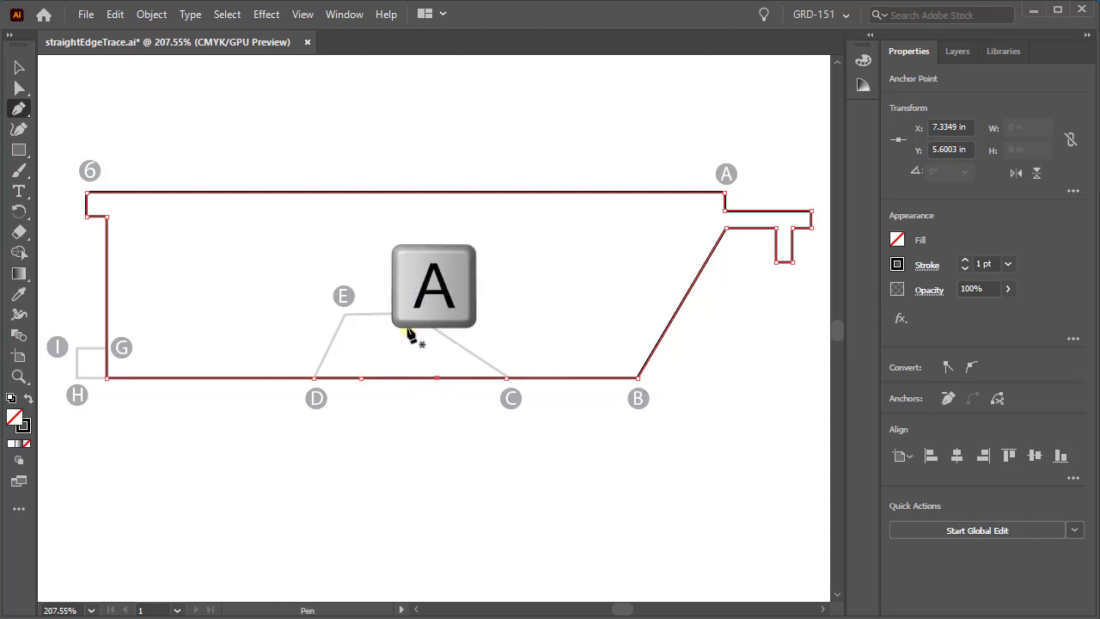
Move the two anchor points between D and C up to the grey guide's corners at E and F
key(a)
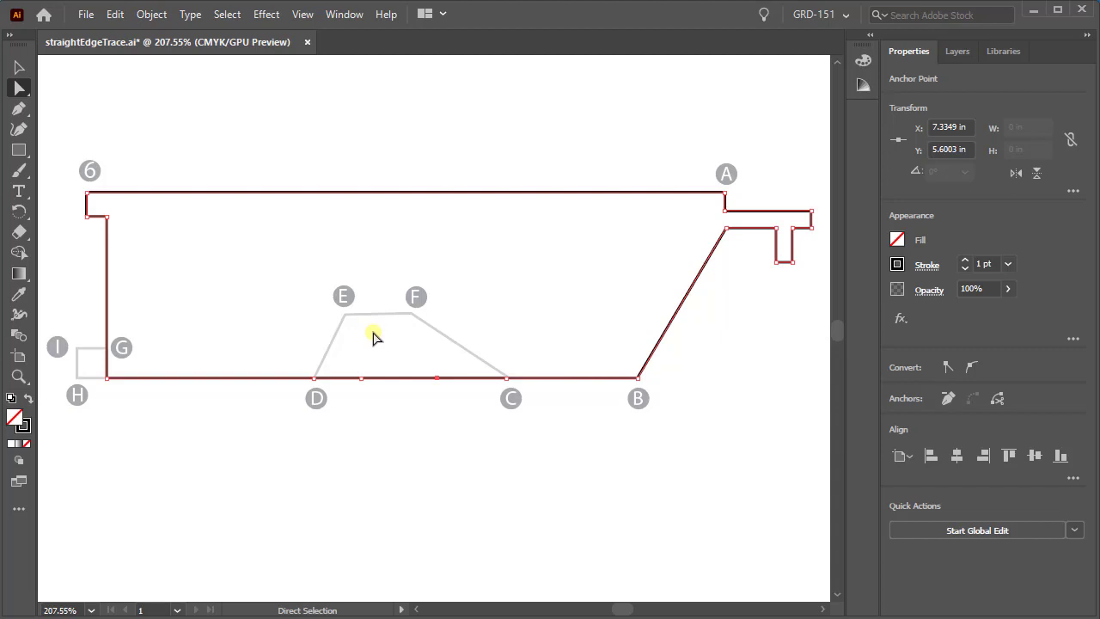
click(360, 378)
drag(359, 381, 345, 318)
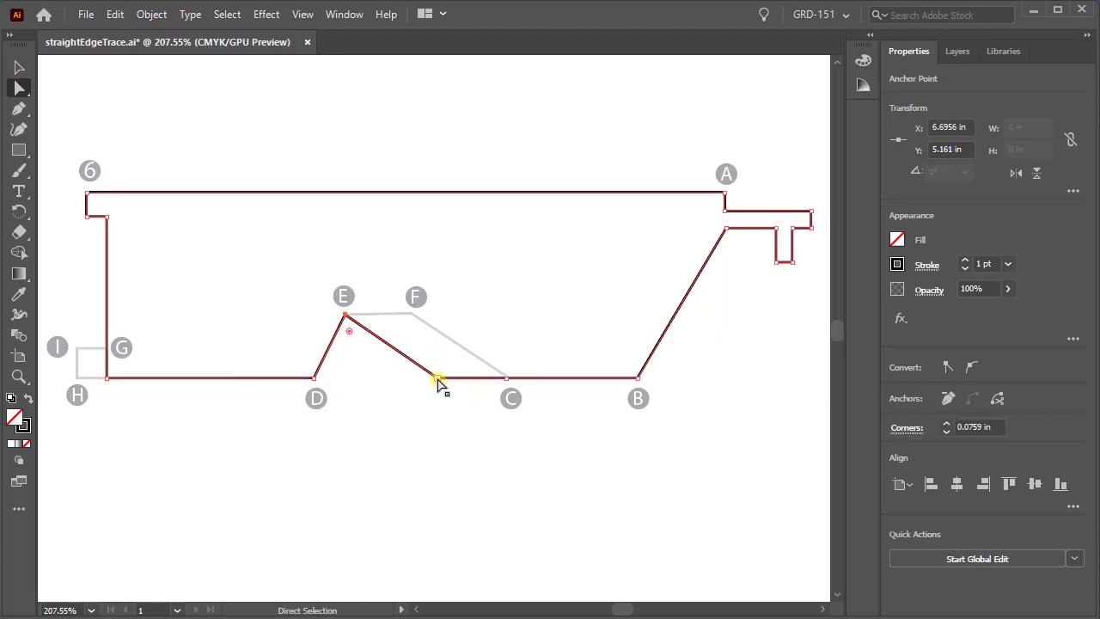
drag(437, 380, 410, 314)
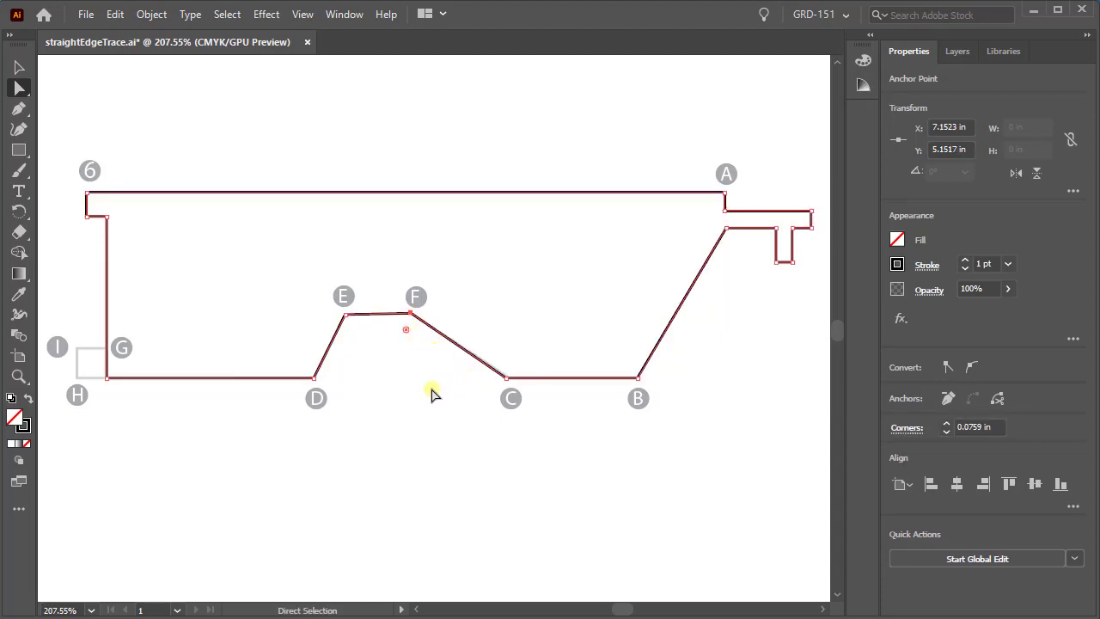
Add an anchor point at G on the outline's left edge and move the lower-left corner point horizontally out to H
key(p)
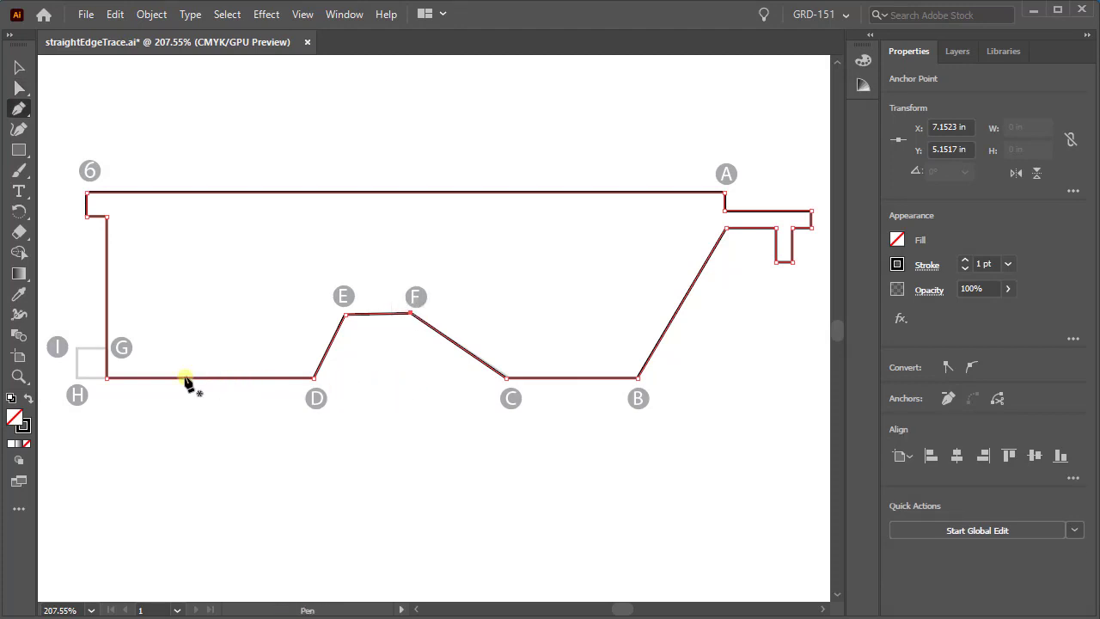
click(107, 350)
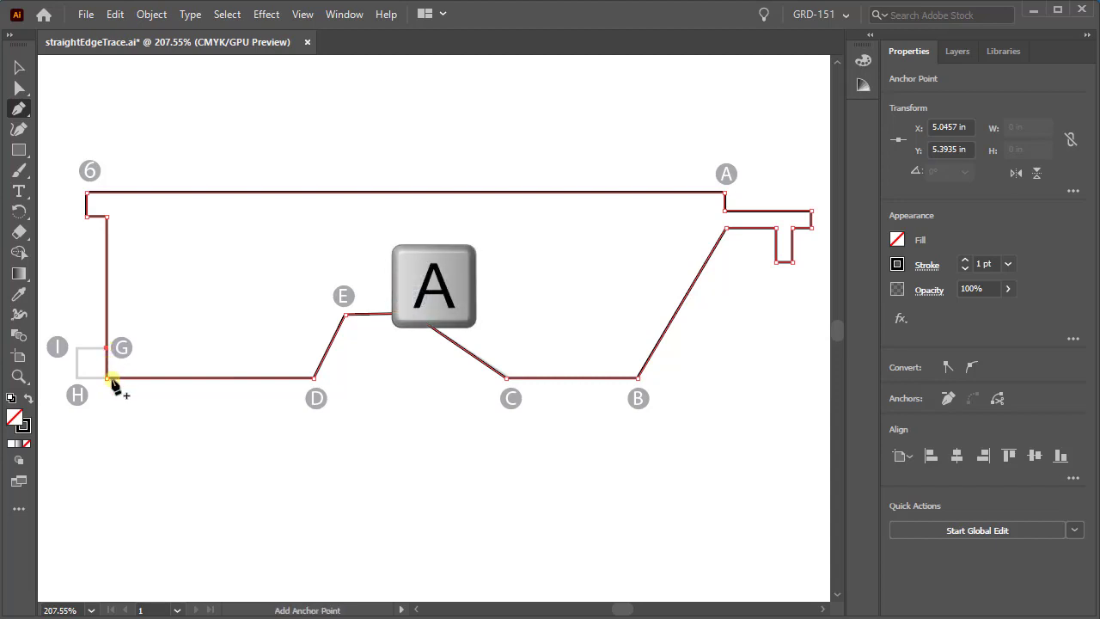
key(a)
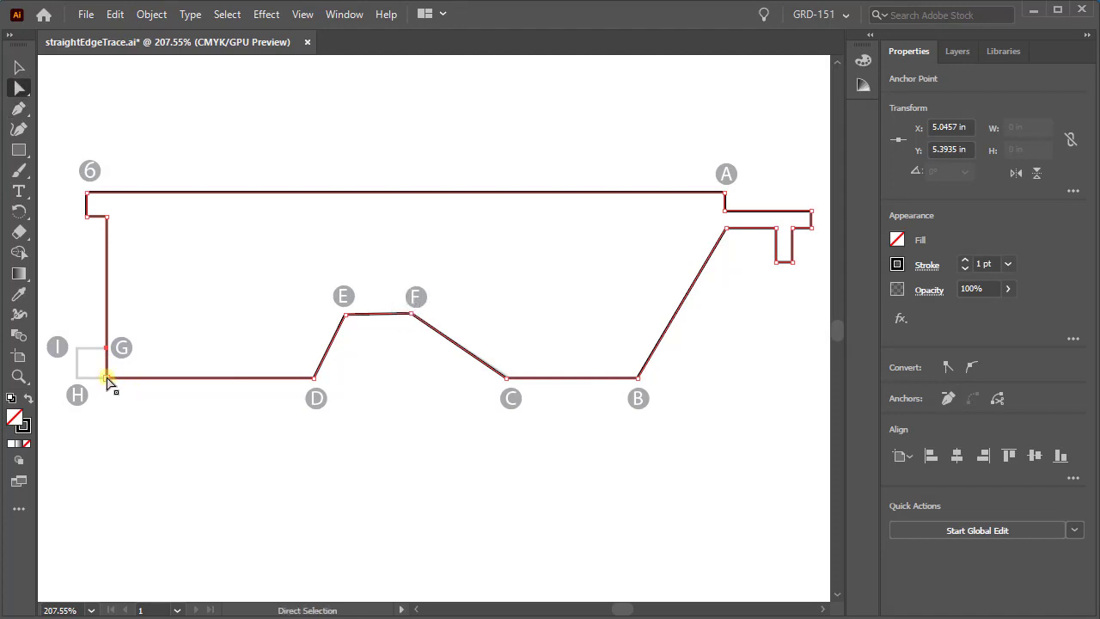
drag(107, 377, 76, 381)
Add an anchor point midway along the diagonal between G and H and move it to the guide corner at I
key(p)
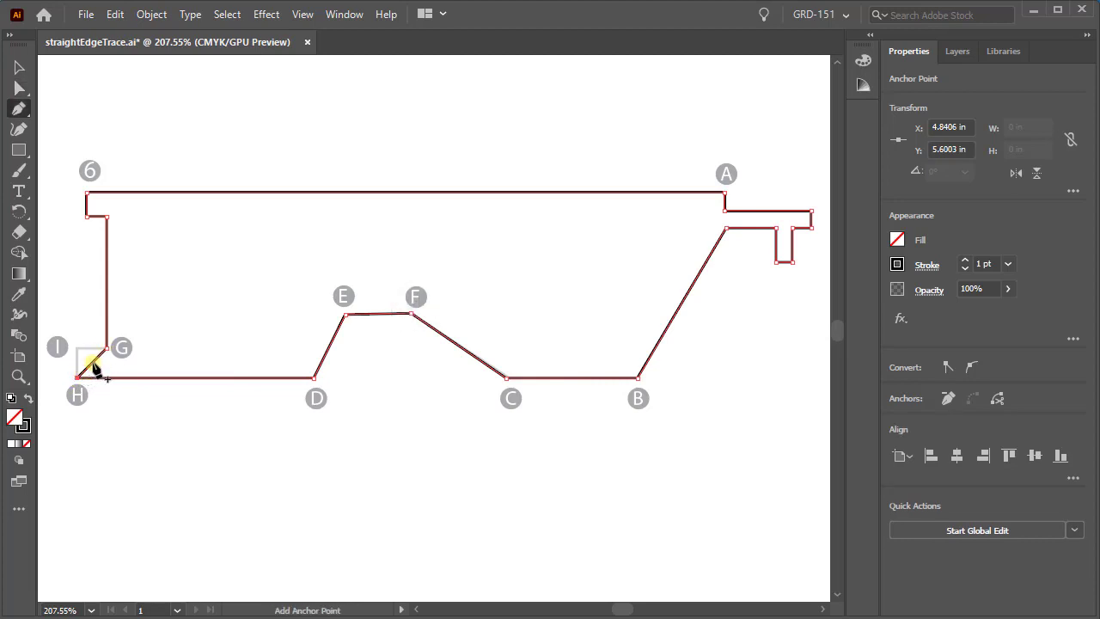
click(92, 364)
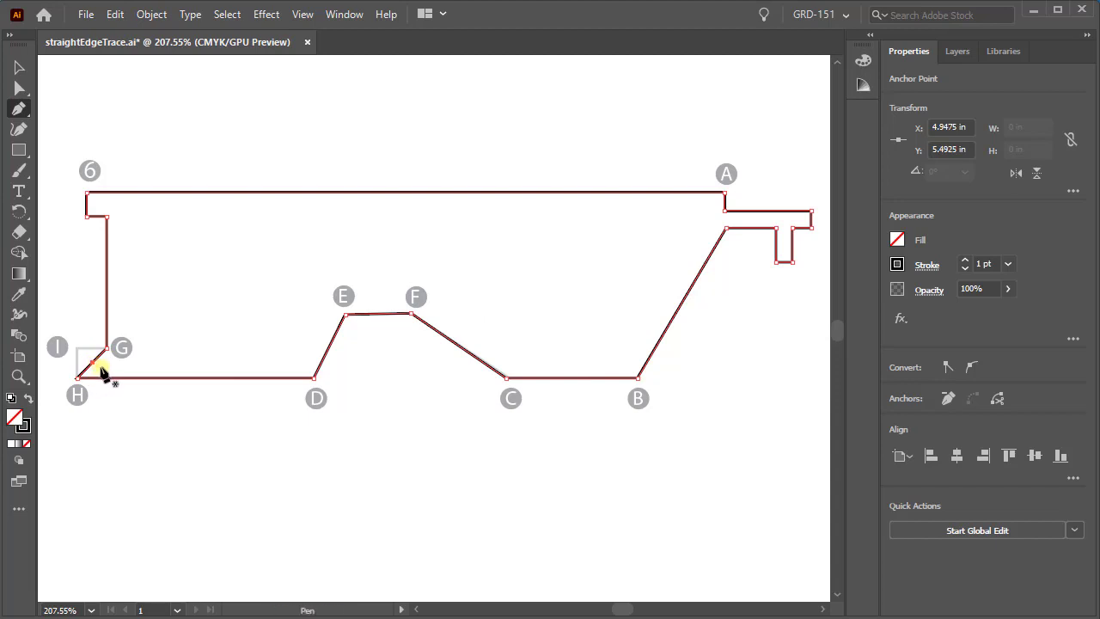
key(a)
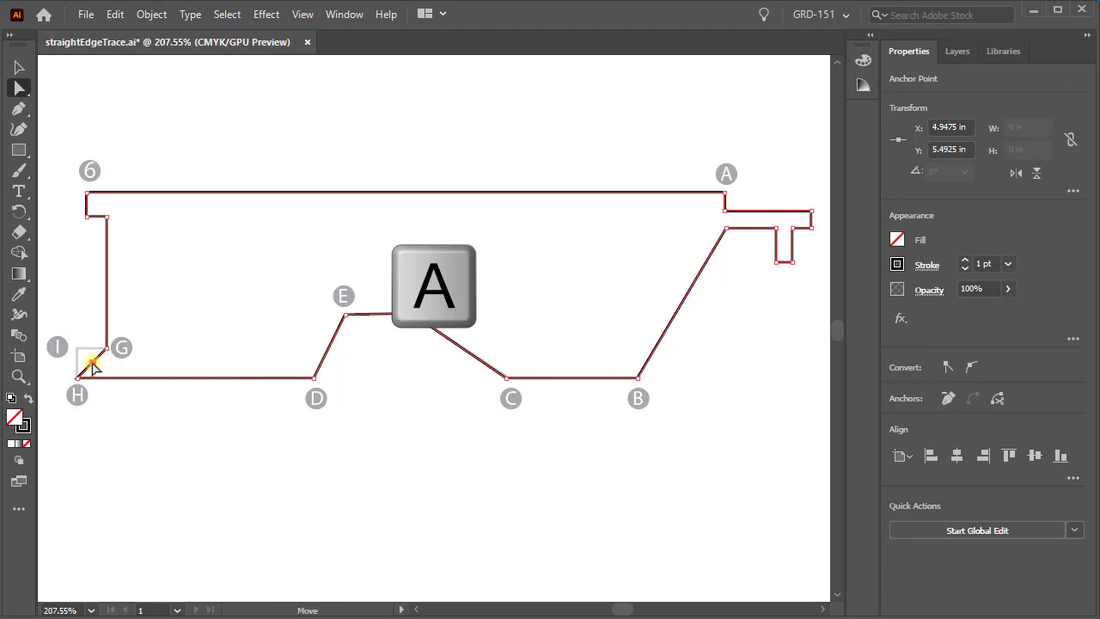
click(91, 364)
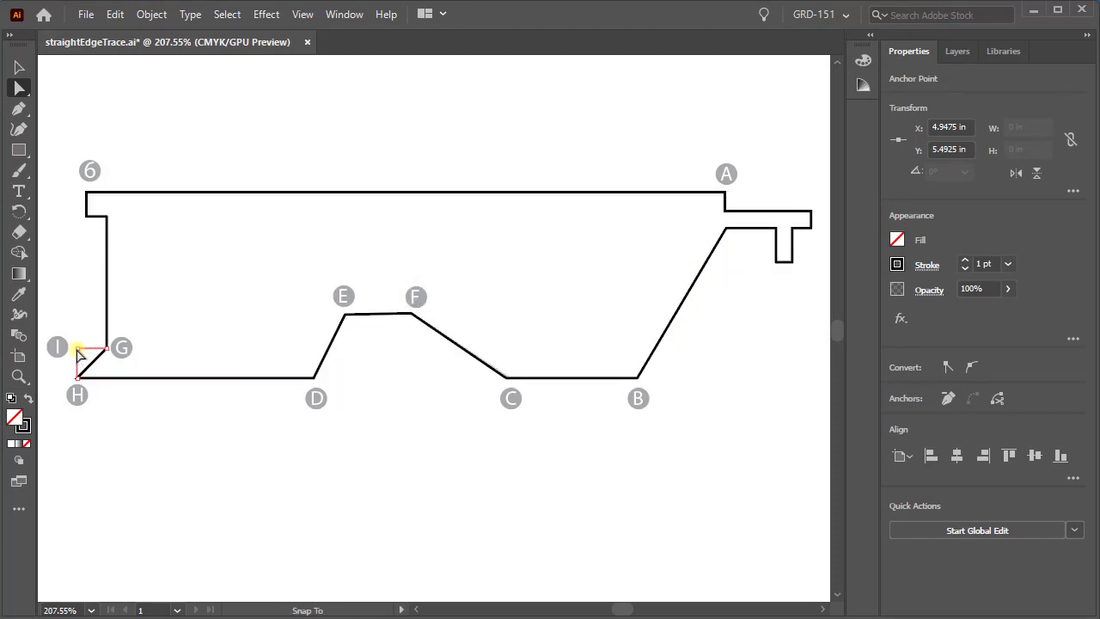
drag(77, 351, 77, 348)
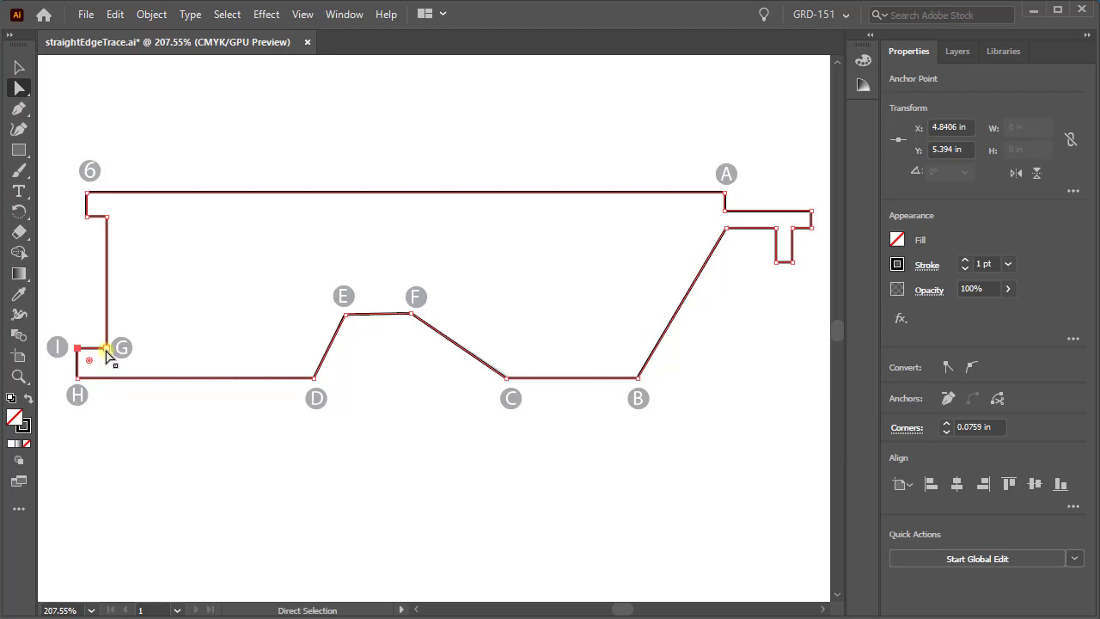
Copy the Y coordinate of the anchor point at G
click(106, 348)
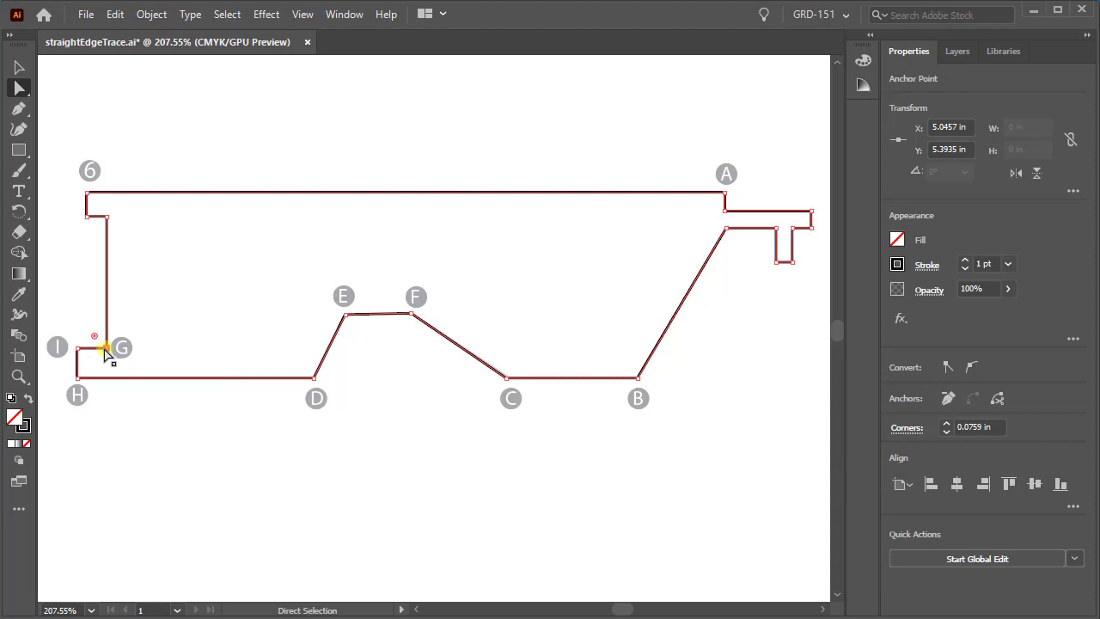
click(944, 150)
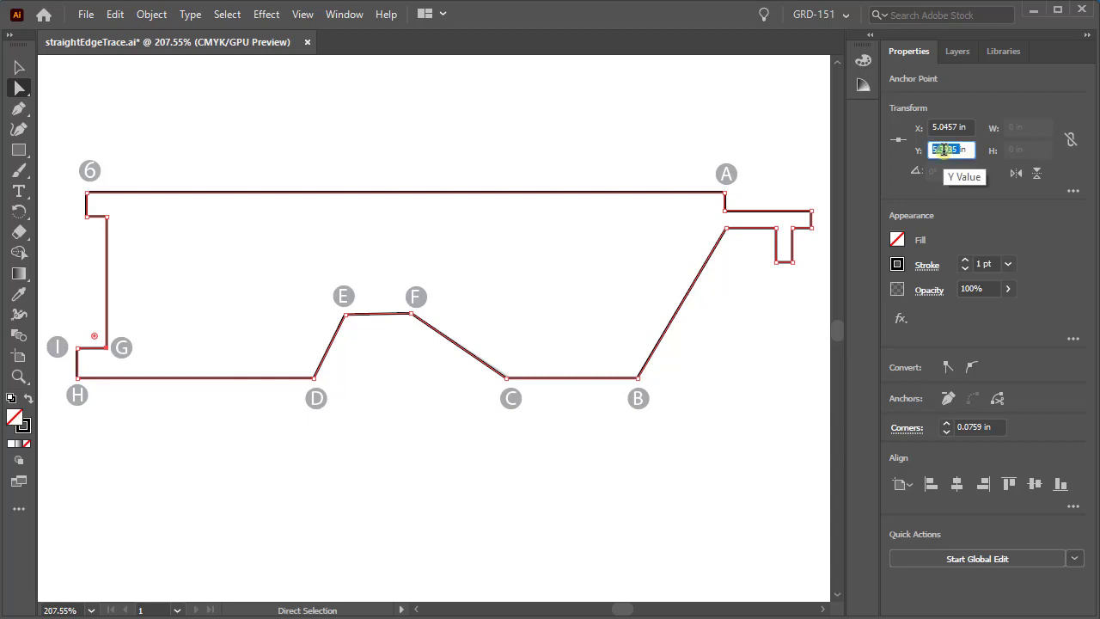
right_click(955, 149)
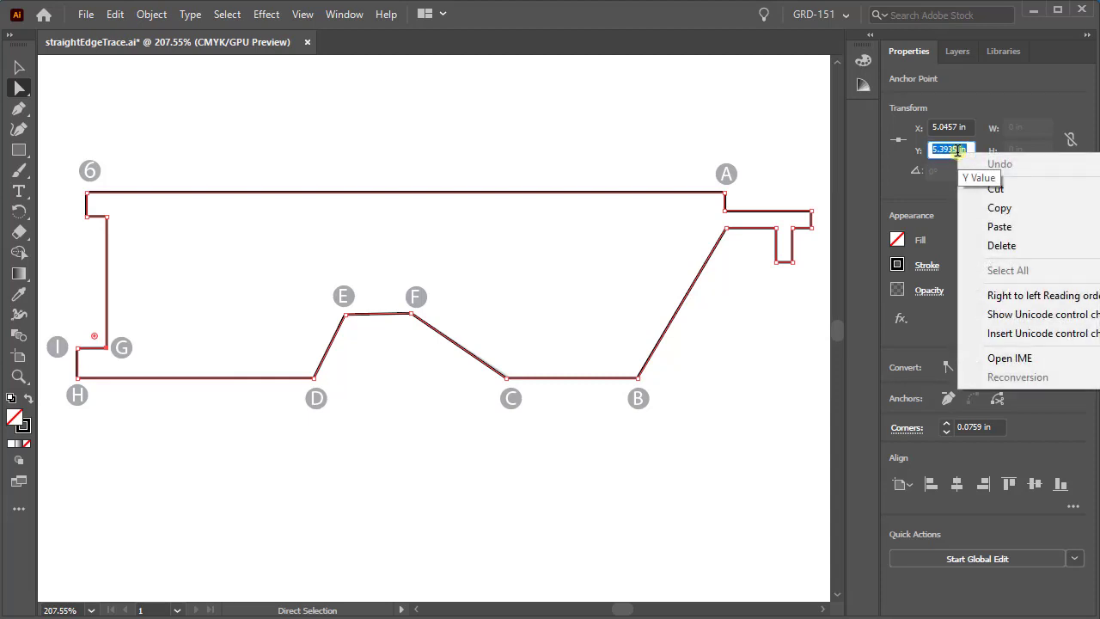
click(1000, 208)
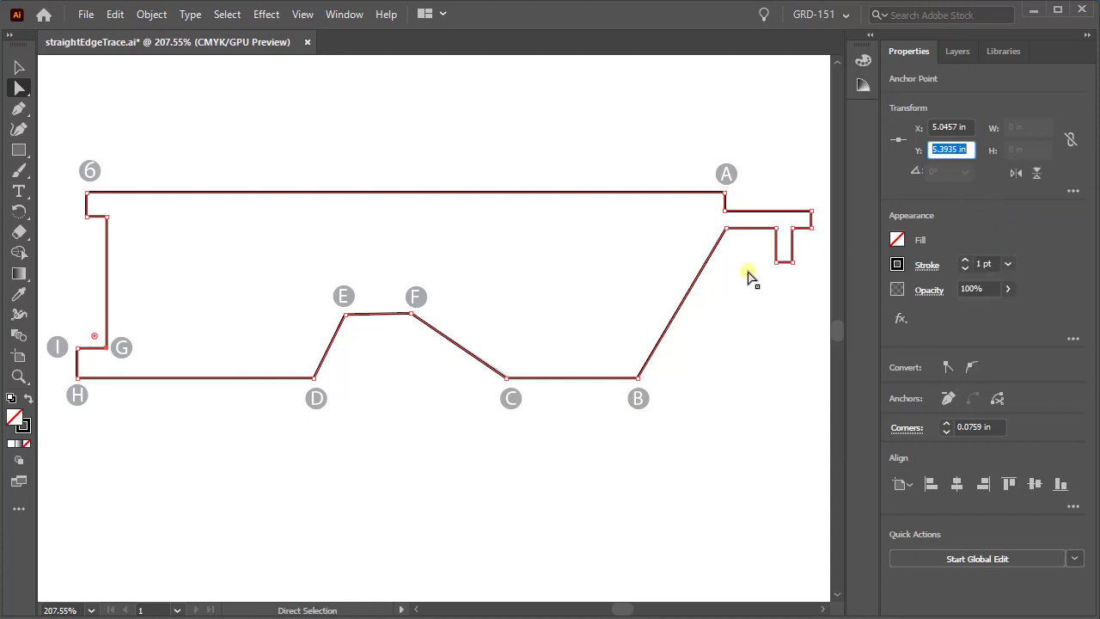
Level the edge between I and G by pasting 5.3935 in as the Y coordinate of the anchor point at I
click(77, 350)
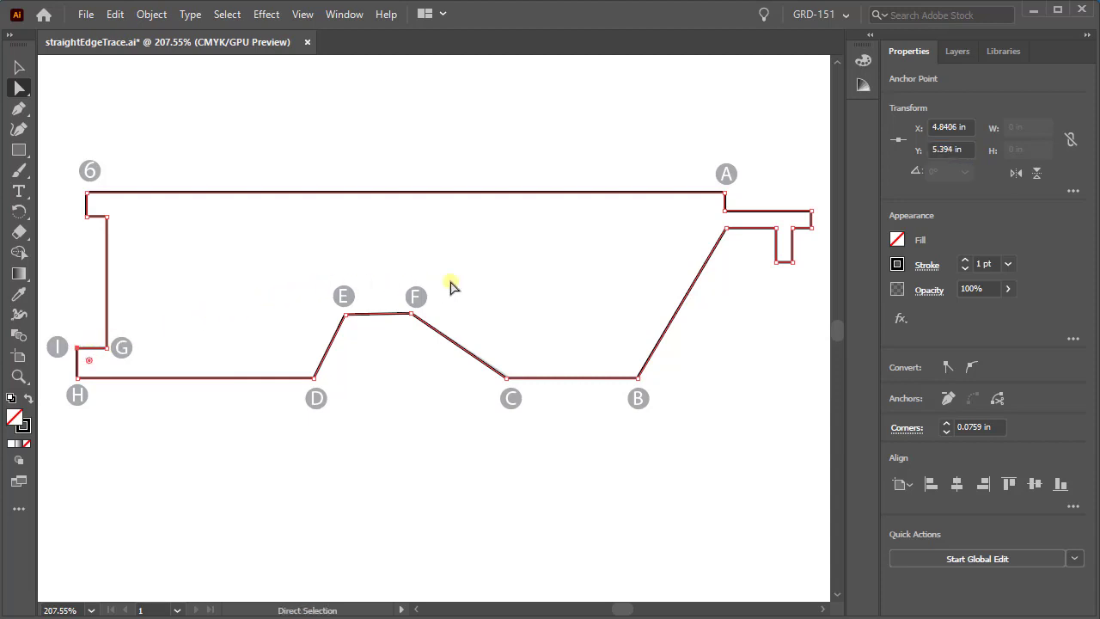
click(960, 149)
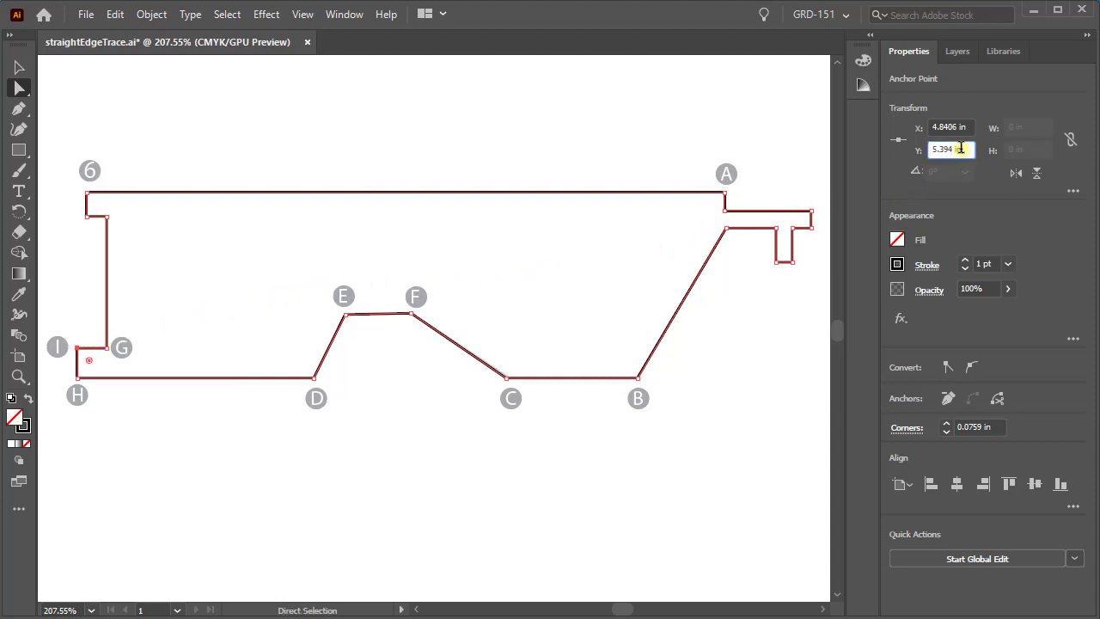
double_click(957, 150)
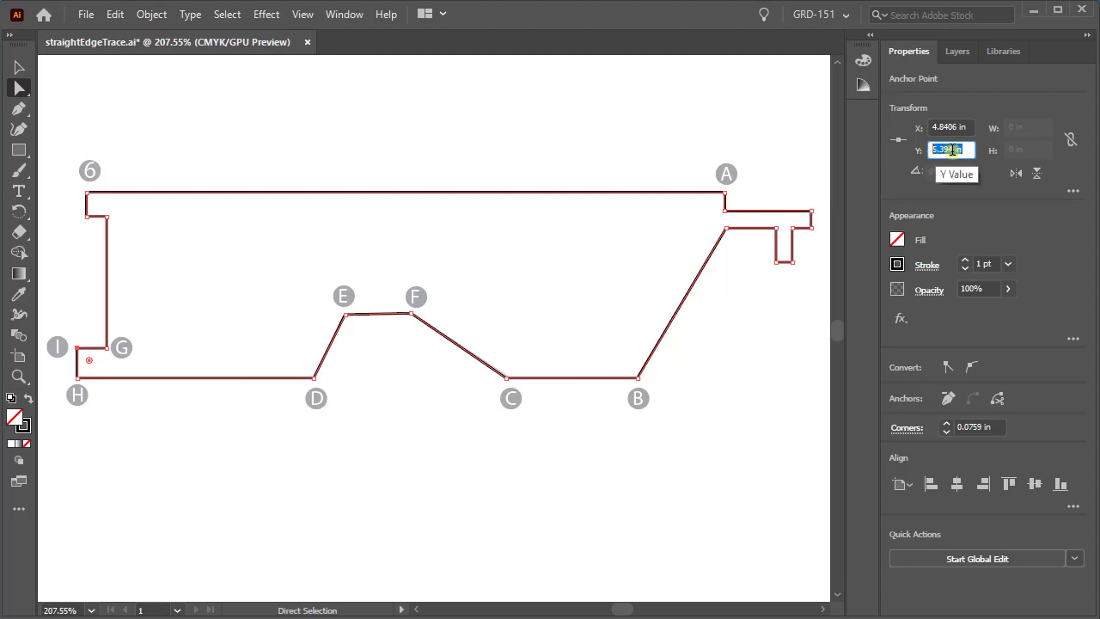
right_click(953, 150)
click(991, 229)
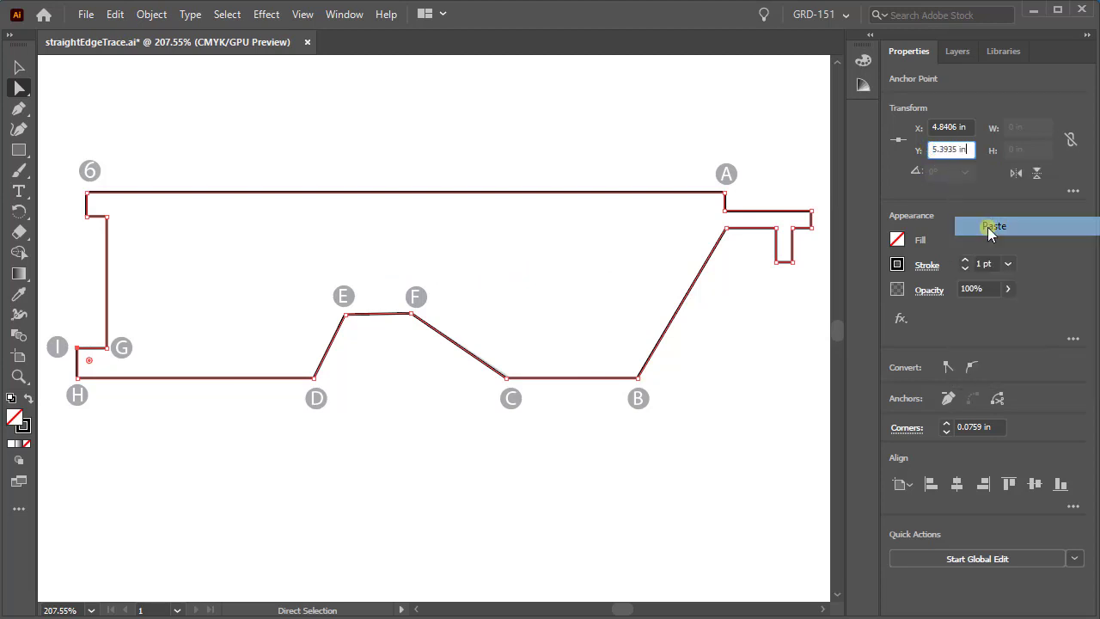
key(Return)
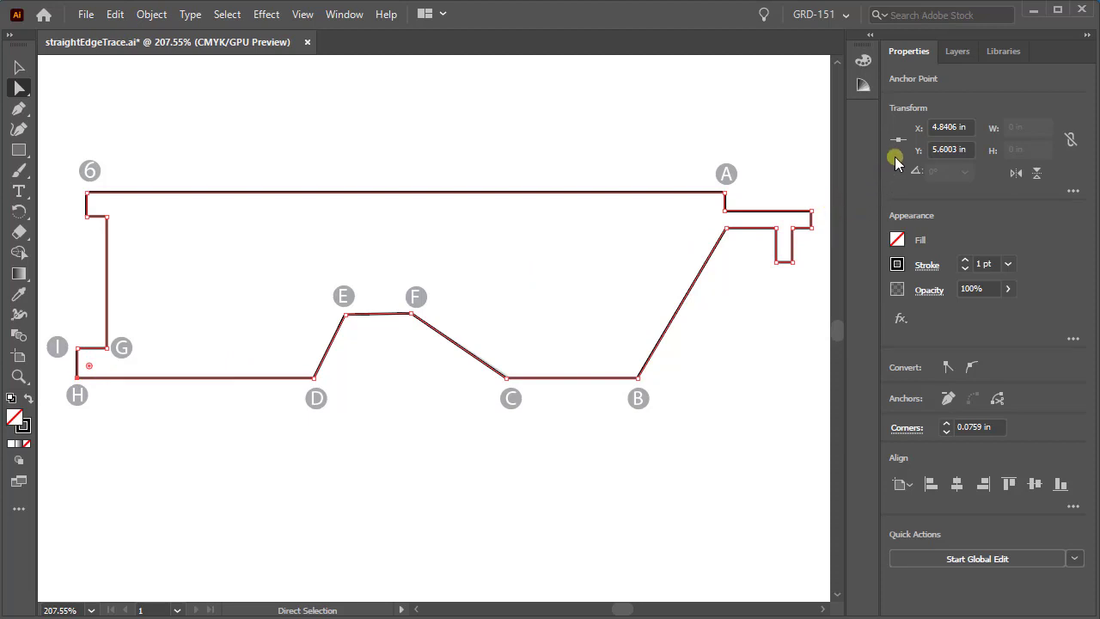
Copy the X coordinate of the anchor point at H
click(970, 126)
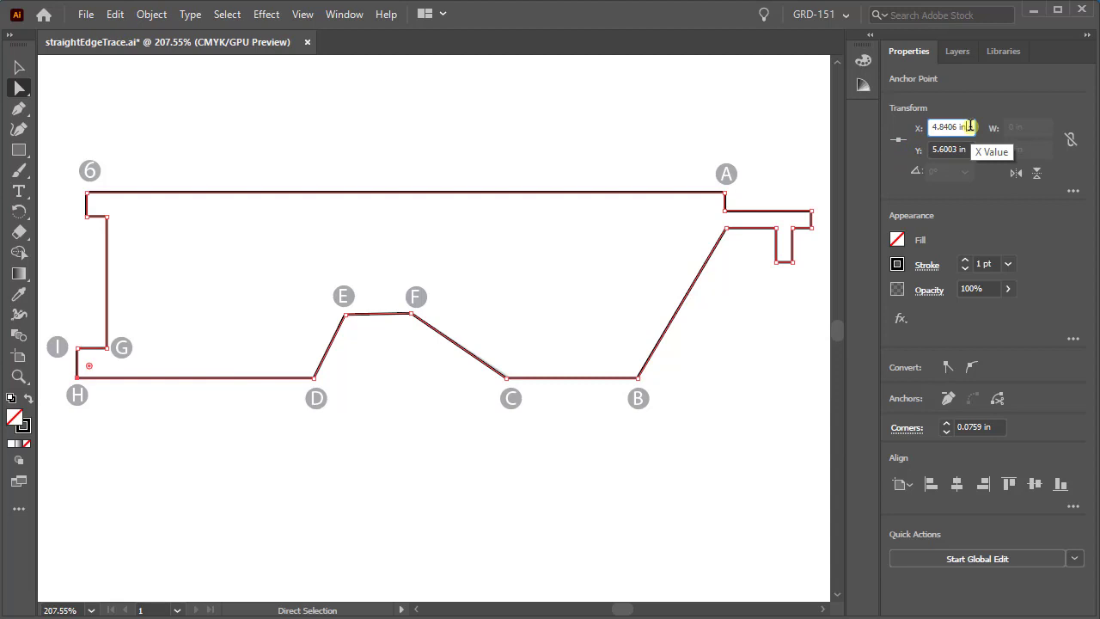
drag(971, 126, 928, 129)
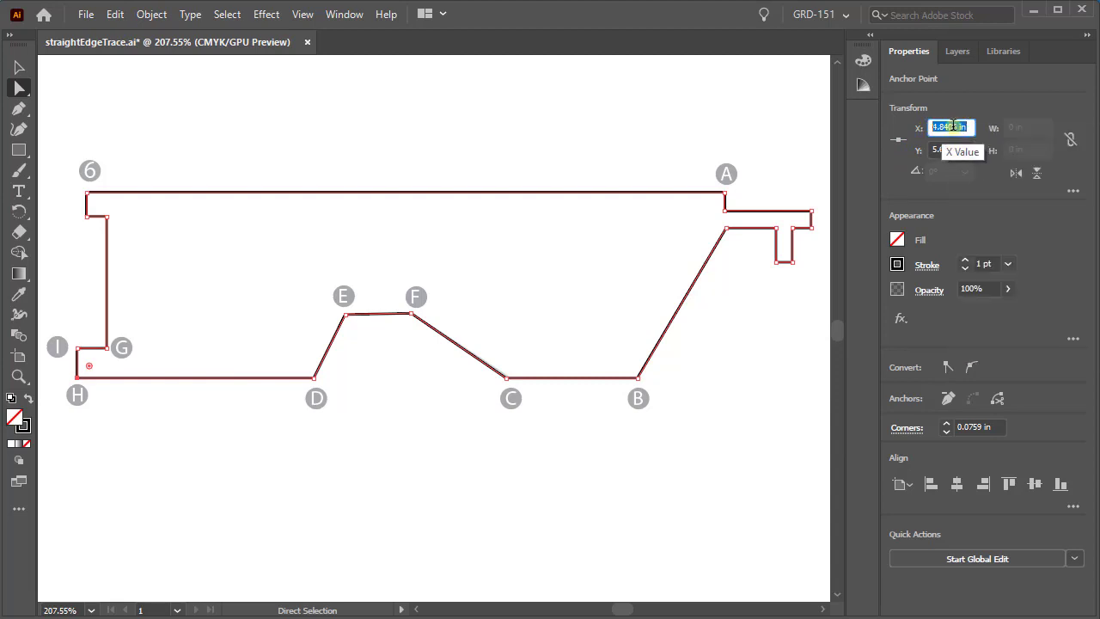
right_click(954, 126)
click(987, 179)
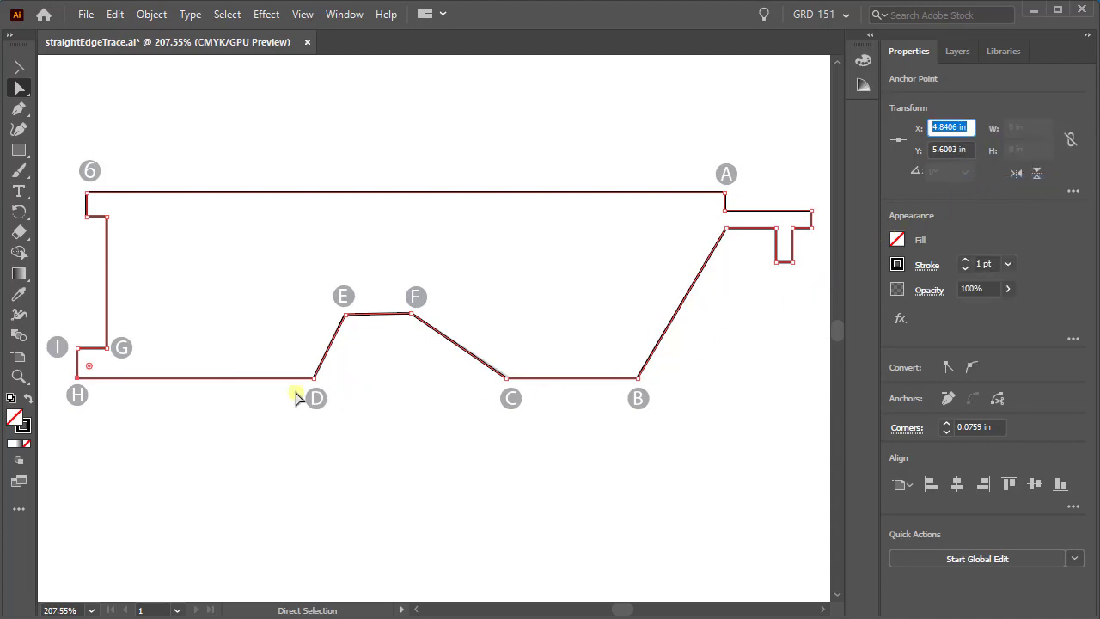
Make the edge between I and H vertical by pasting 4.8406 in as the X coordinate of the anchor point at I
click(77, 349)
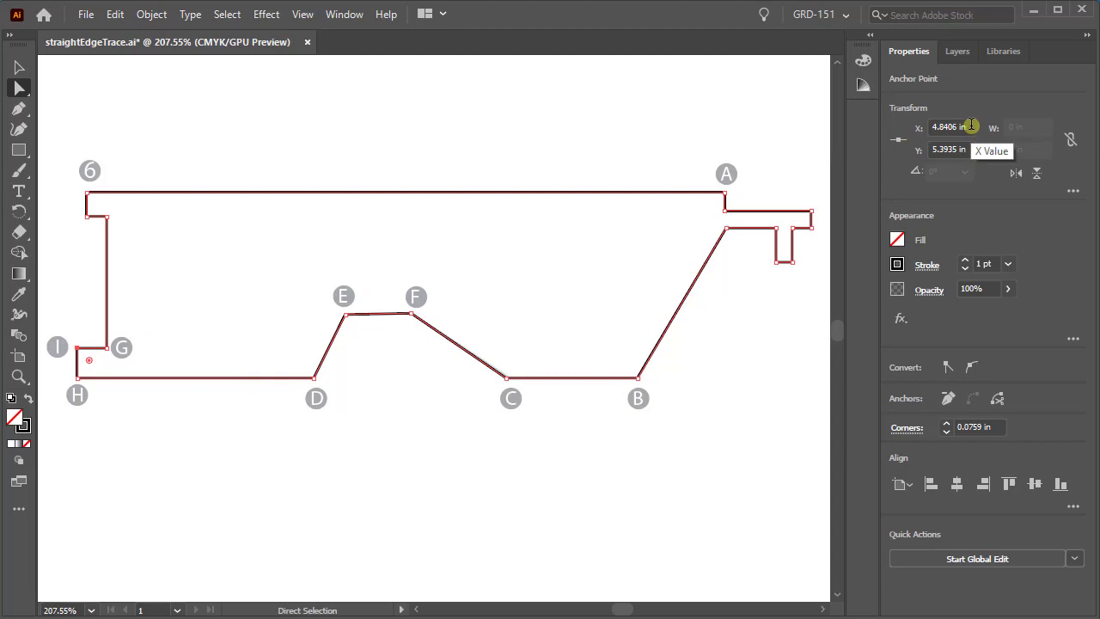
drag(968, 126, 922, 125)
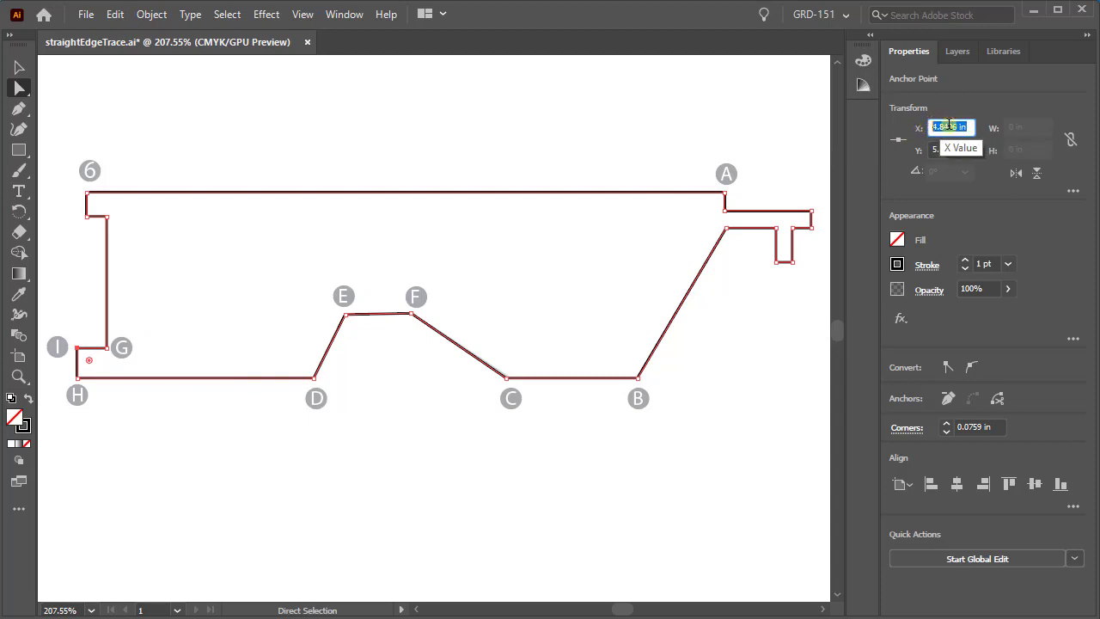
right_click(946, 125)
click(996, 200)
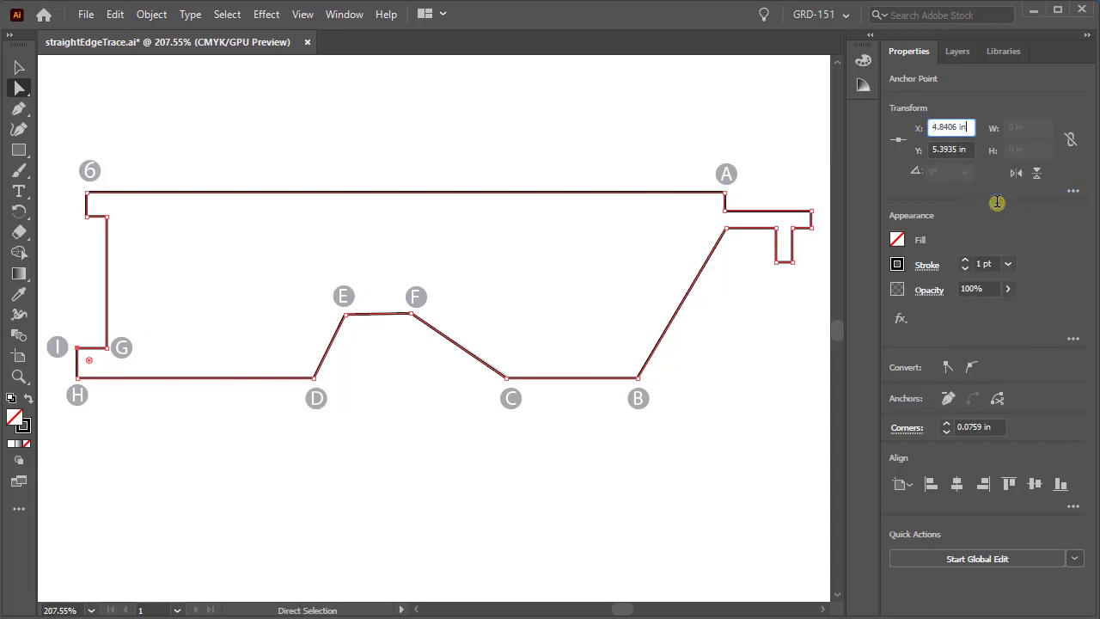
key(Return)
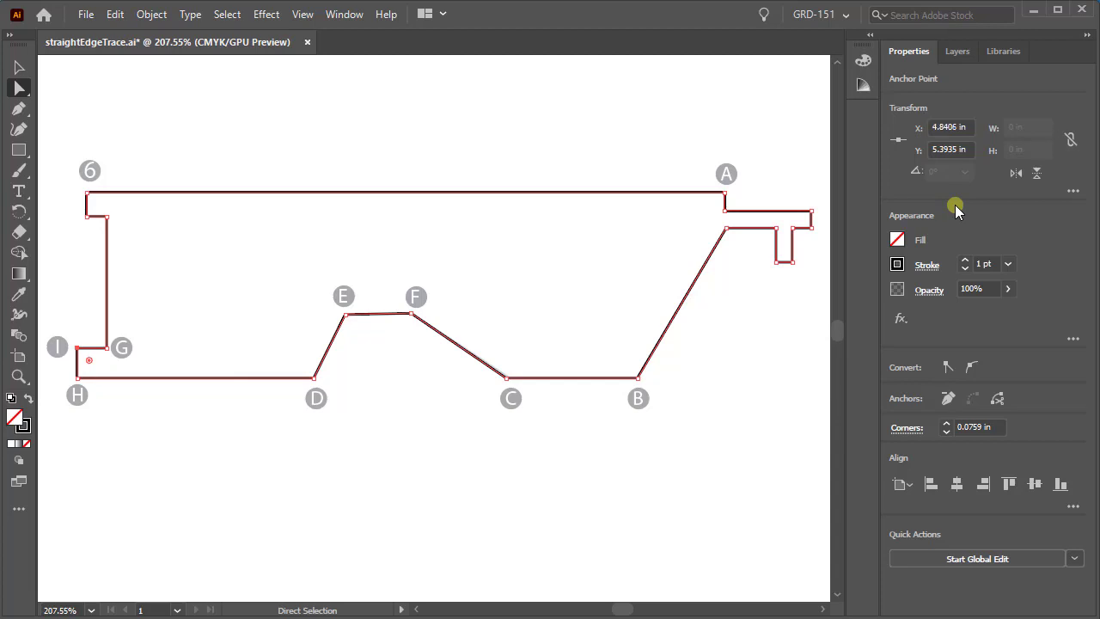
key(ctrl+s)
Select the anchor points at I and H together and move them horizontally outward, beyond the grey guide
drag(197, 444, 393, 447)
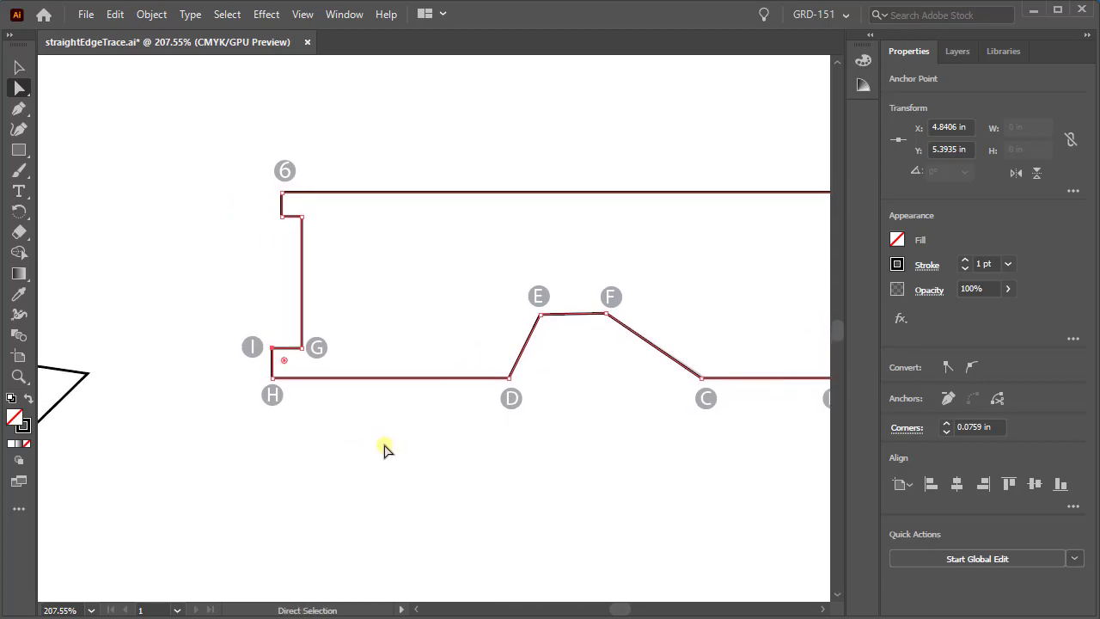
click(334, 416)
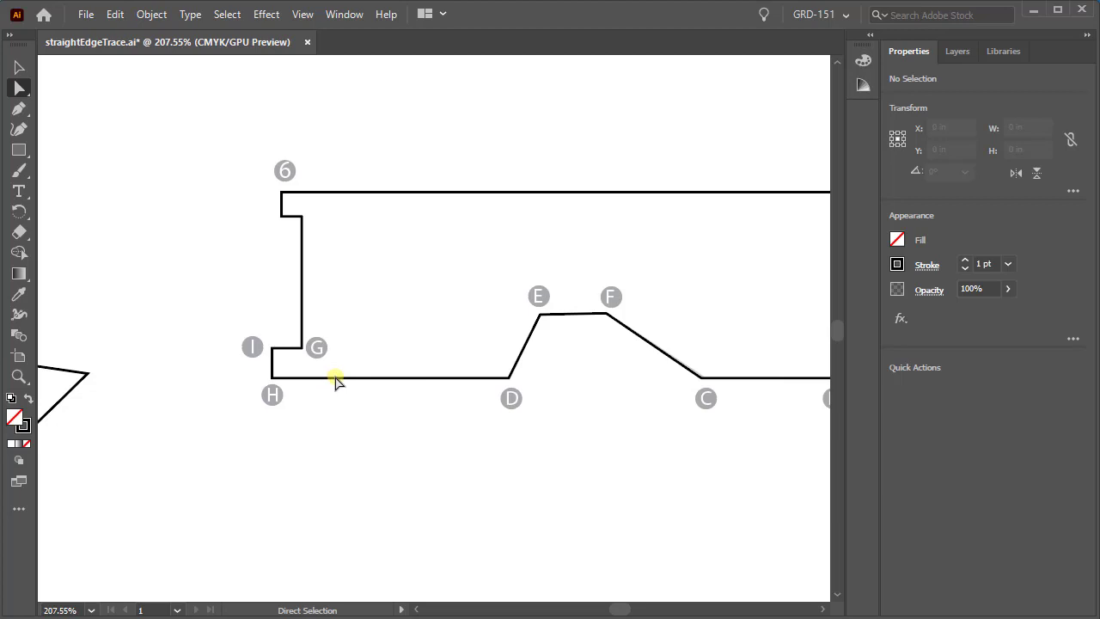
click(335, 379)
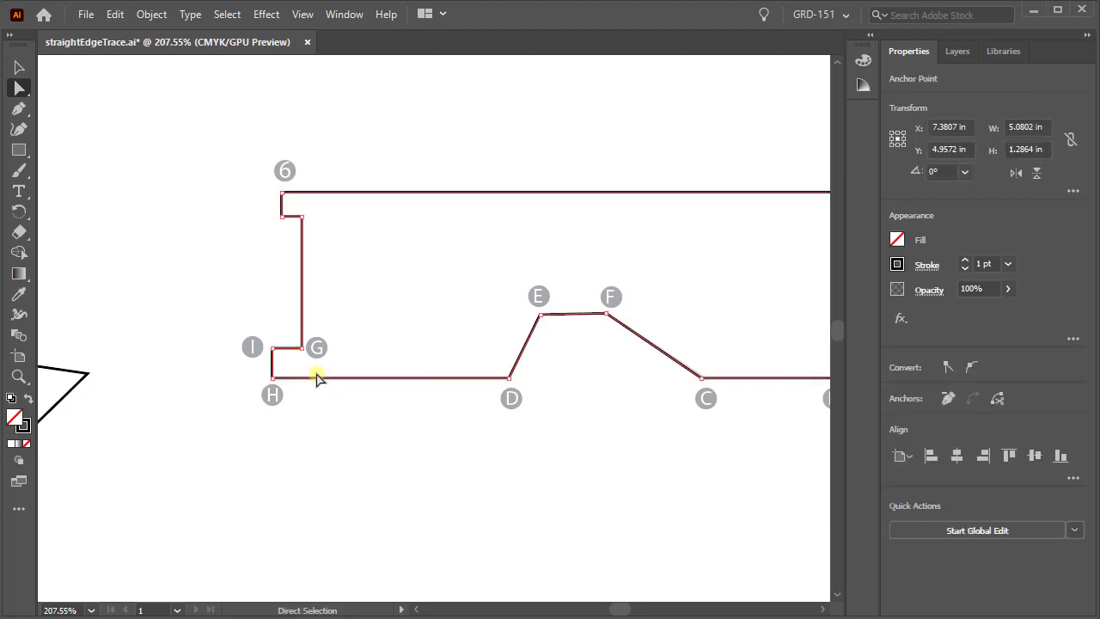
click(272, 349)
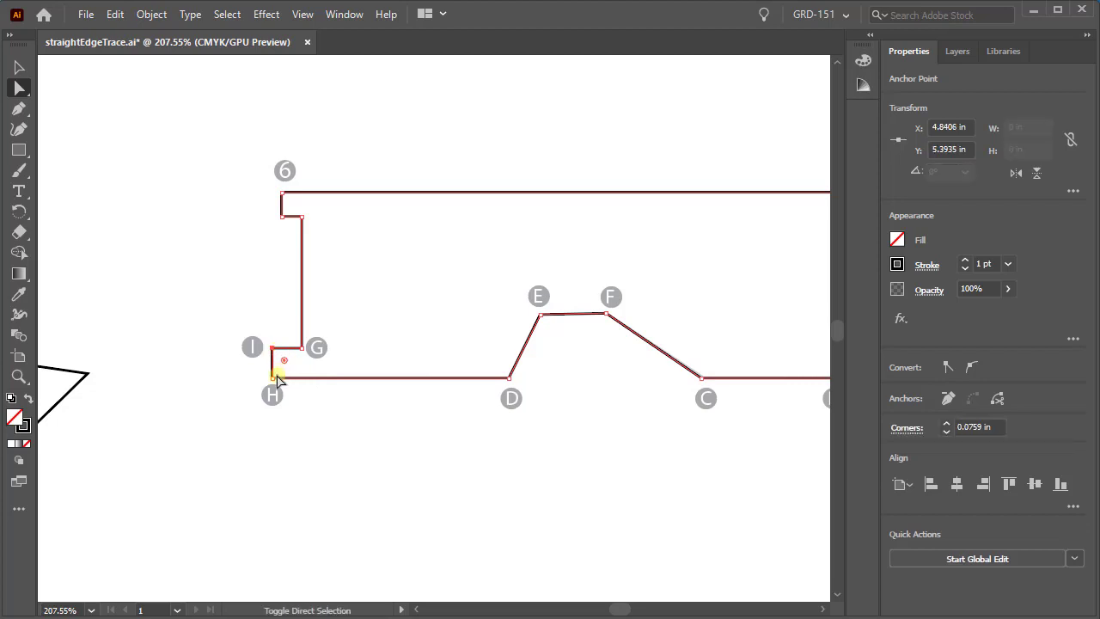
click(273, 380)
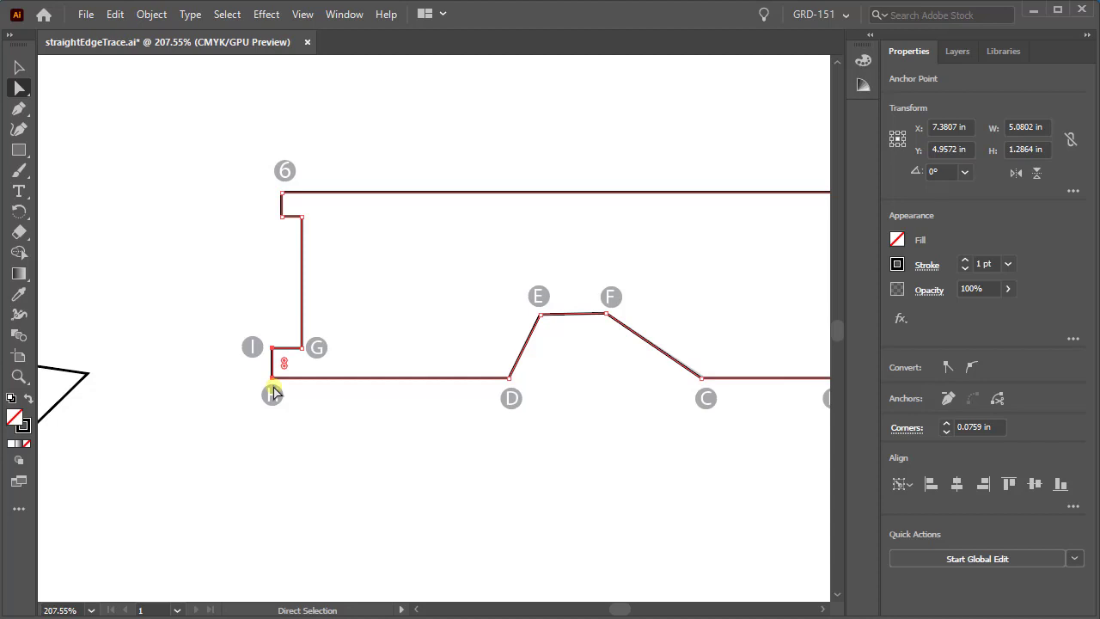
click(271, 340)
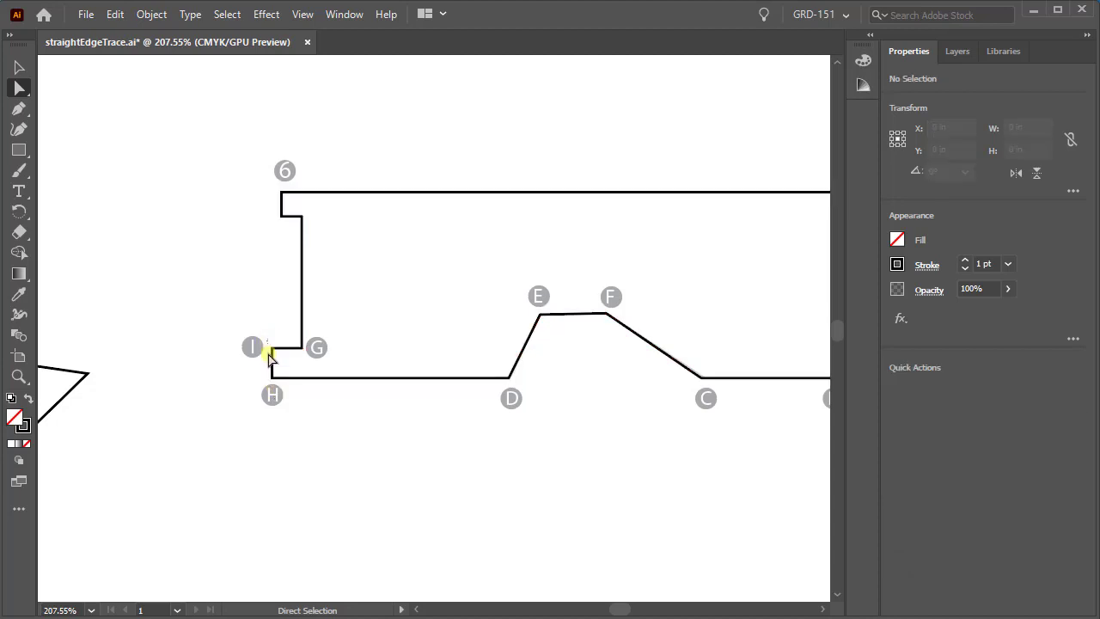
click(275, 381)
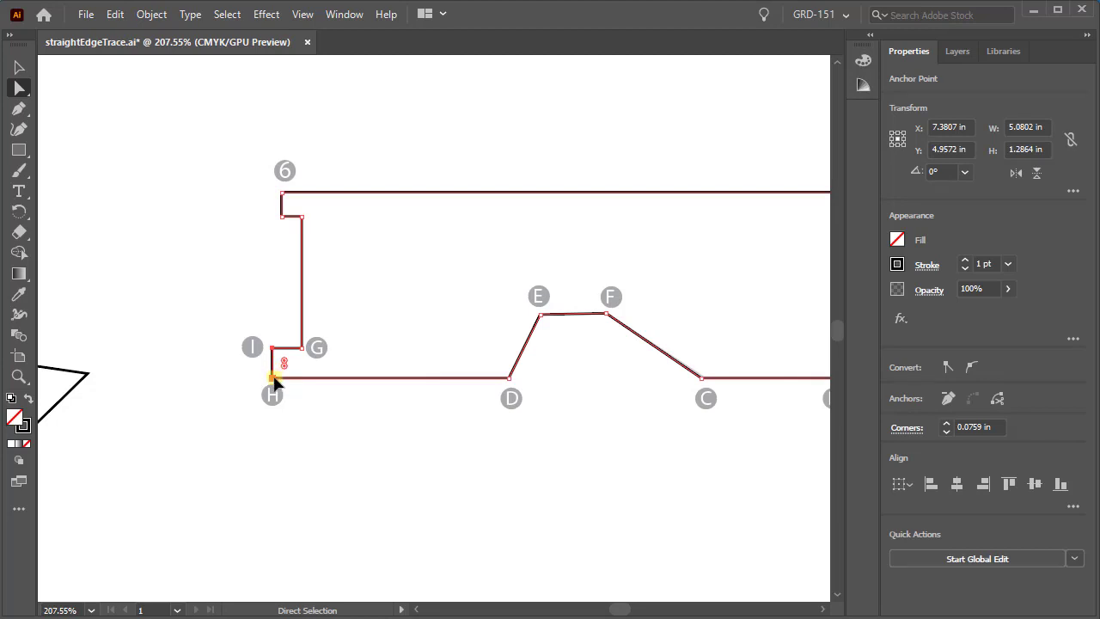
drag(270, 379, 172, 388)
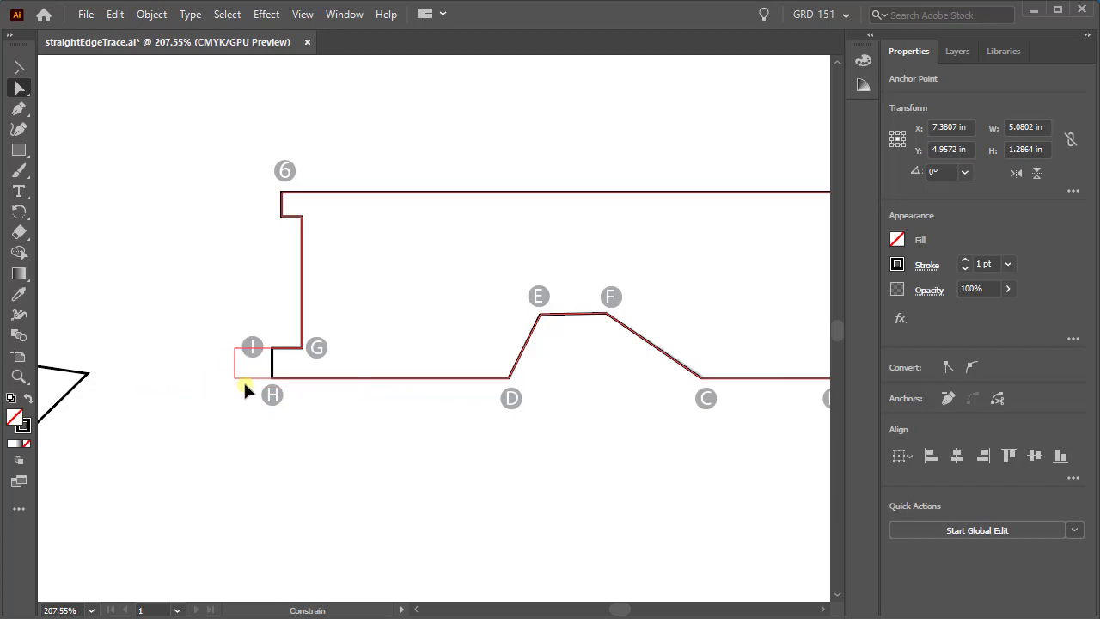
drag(244, 383, 216, 377)
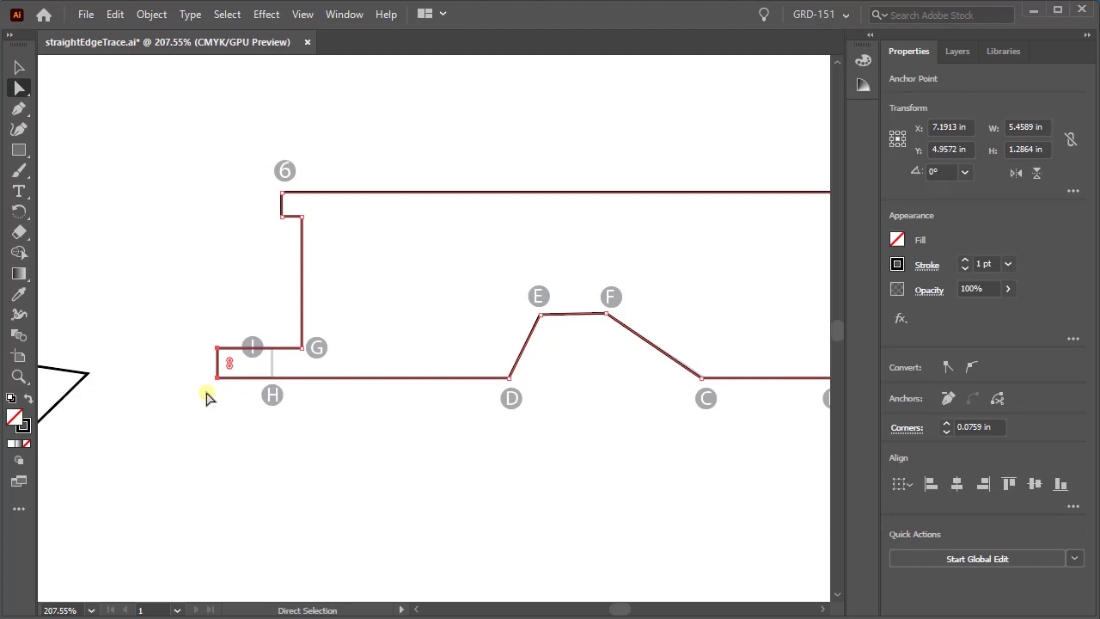
Move the short vertical edge of the lower-left notch horizontally back onto the grey guide between I and H
click(208, 397)
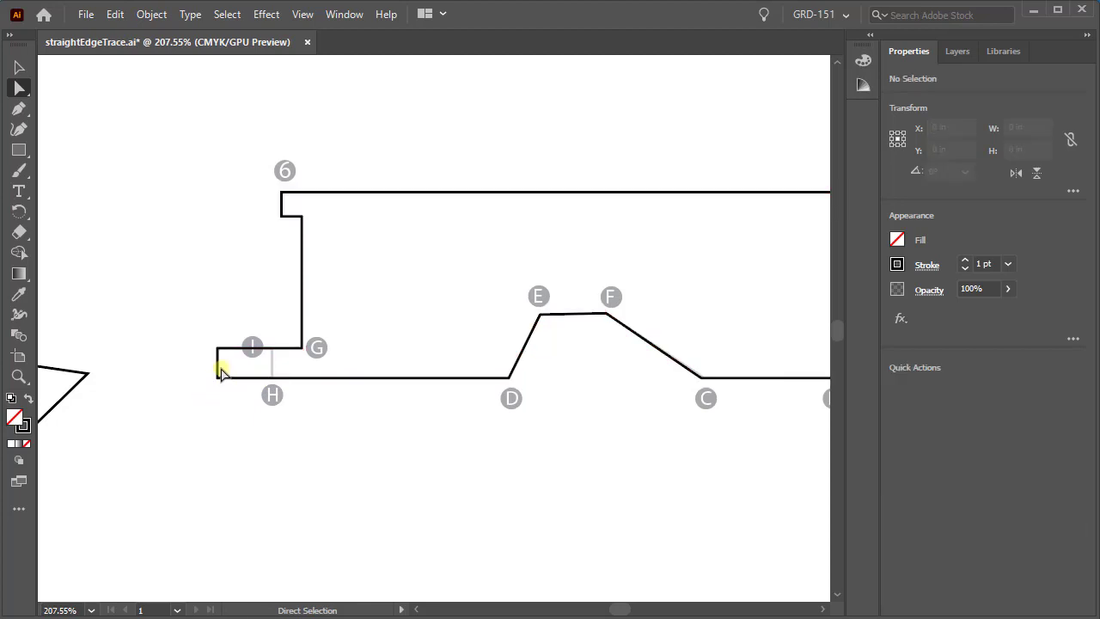
drag(219, 365, 270, 366)
drag(270, 365, 272, 364)
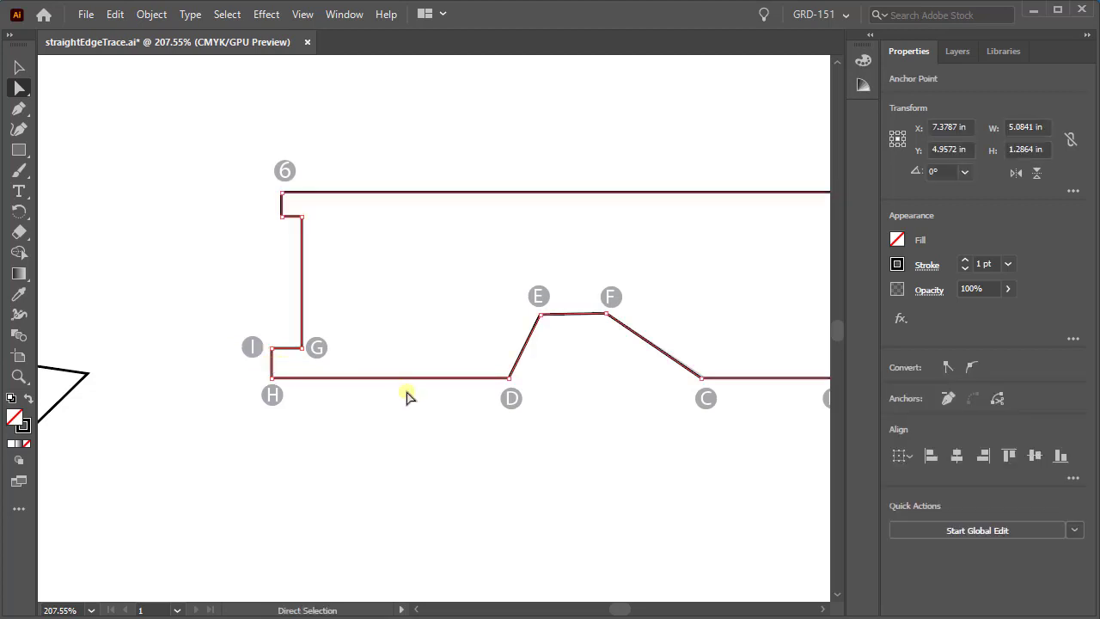
Add an anchor point on the edge between H and D and slide it horizontally along that edge
key(p)
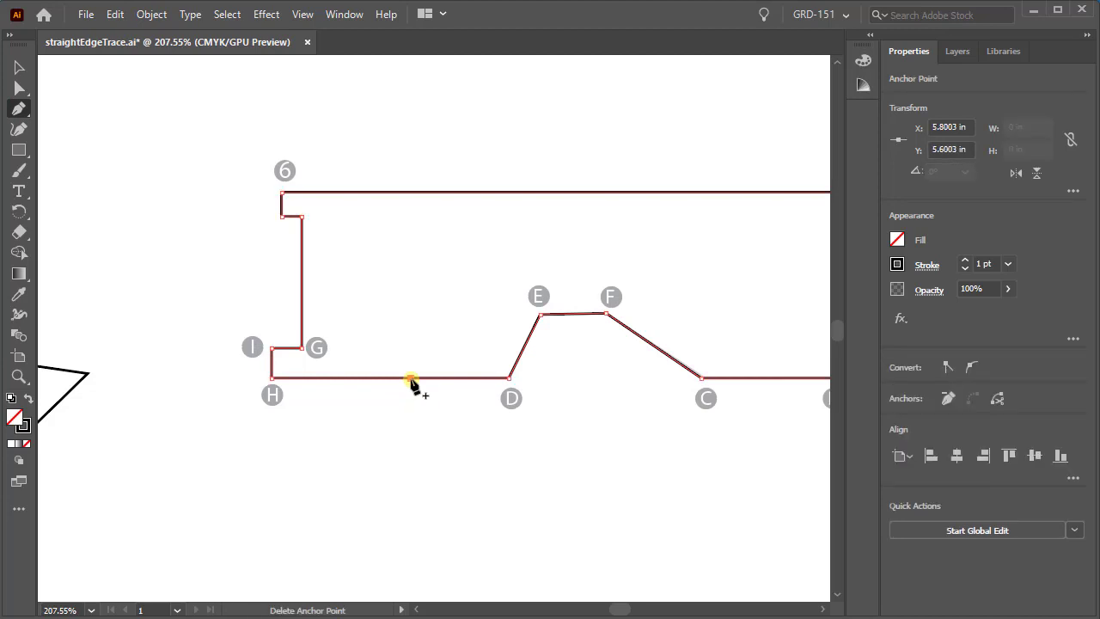
key(a)
click(392, 378)
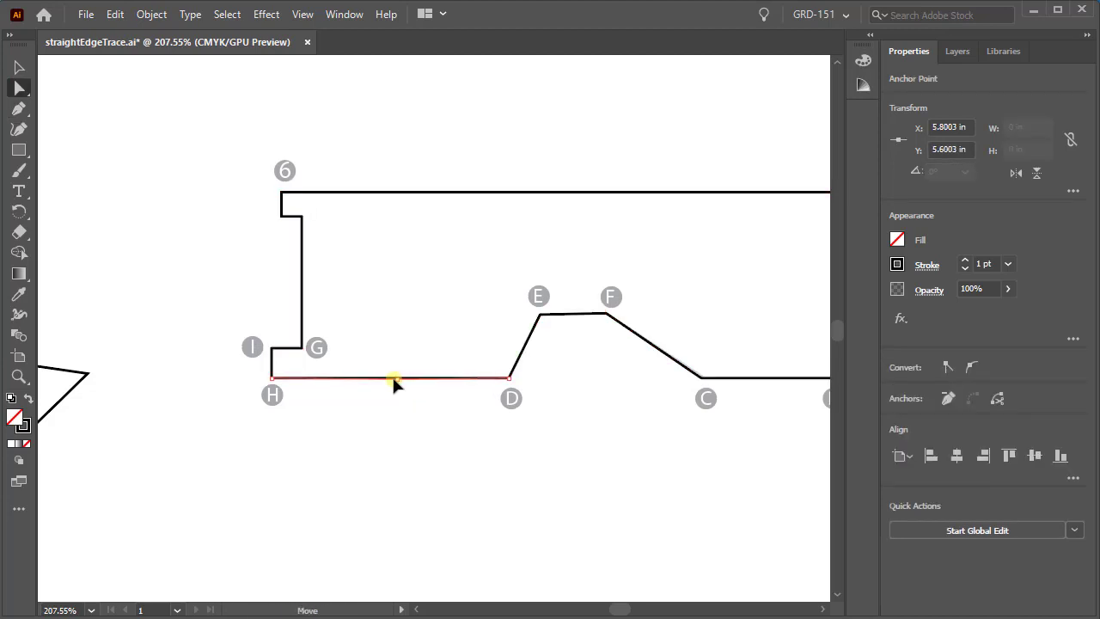
drag(393, 380, 330, 380)
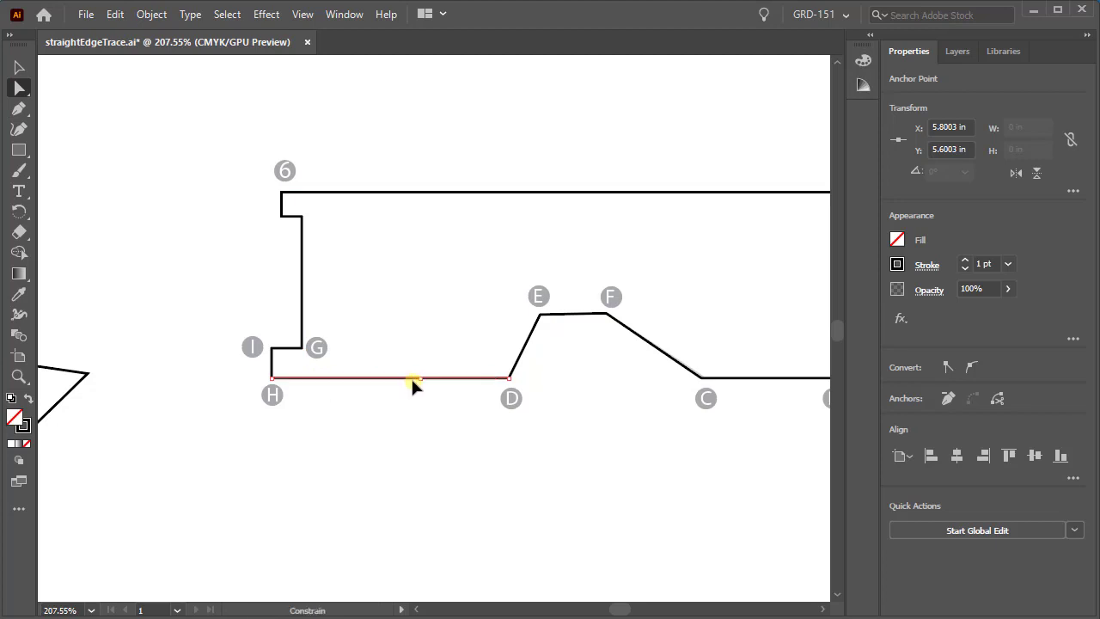
drag(394, 379, 394, 380)
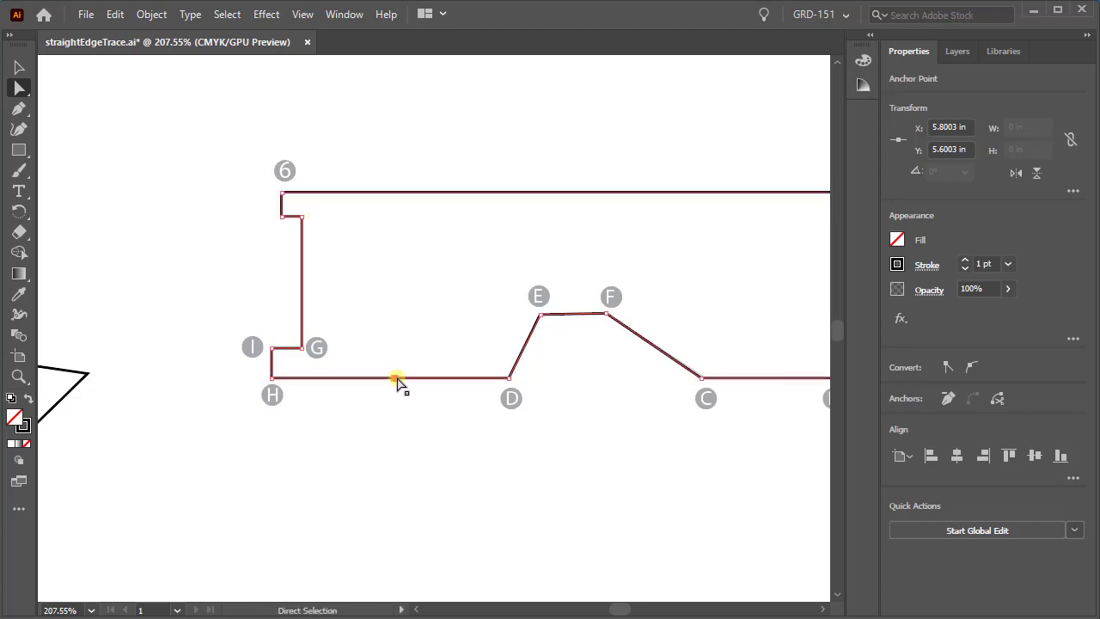
Delete the extra anchor point from the edge between H and D with the Pen tool
key(p)
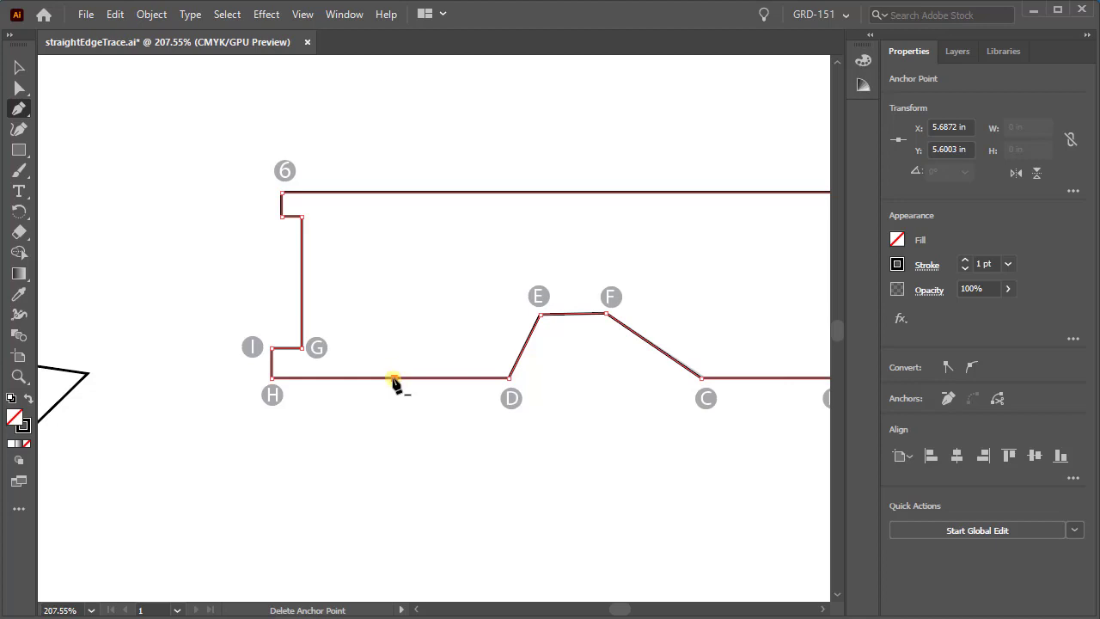
click(393, 379)
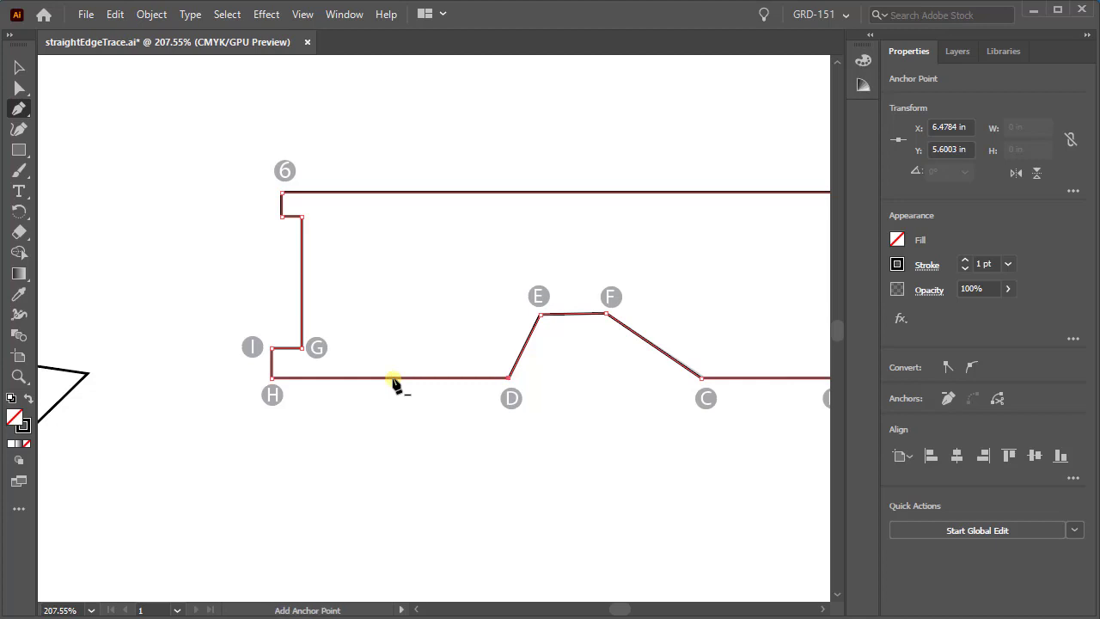